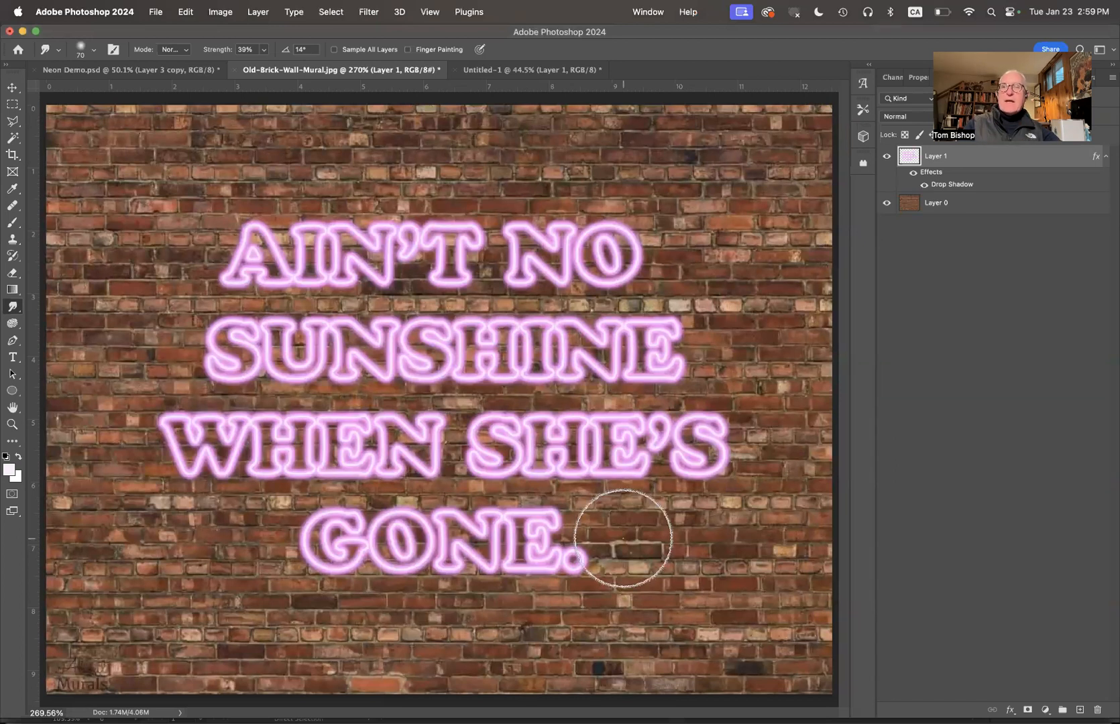
Step: Examine the concrete room document, and compare the brick wall document with its neon text layer hidden and shown
click(532, 70)
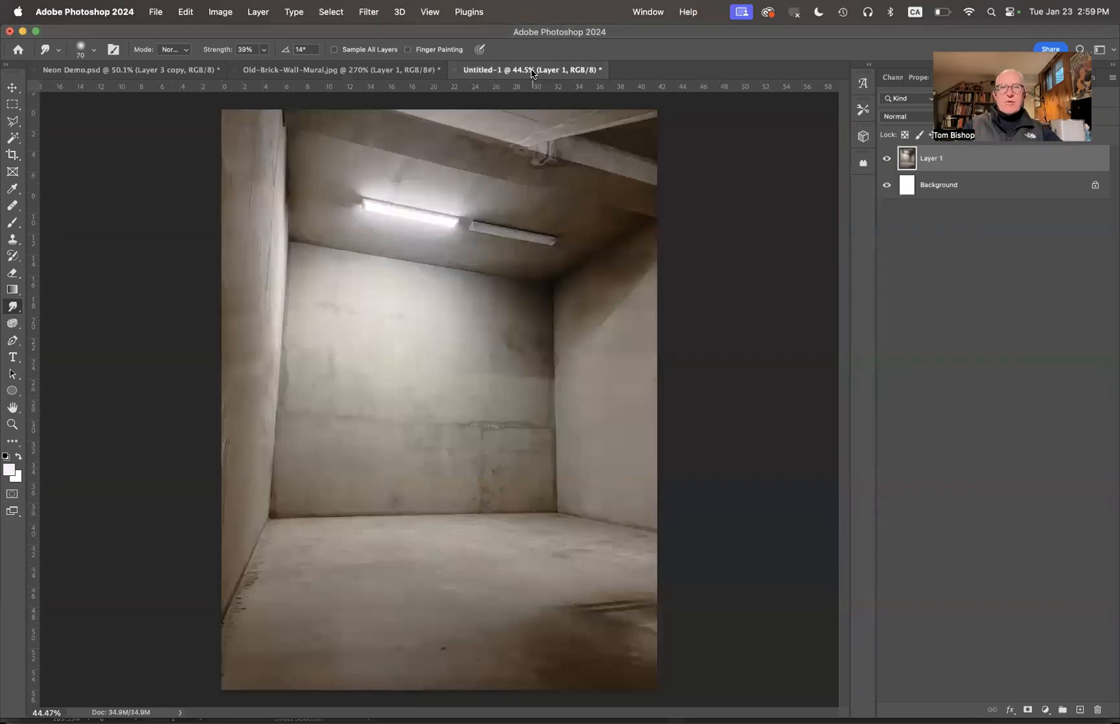
click(364, 71)
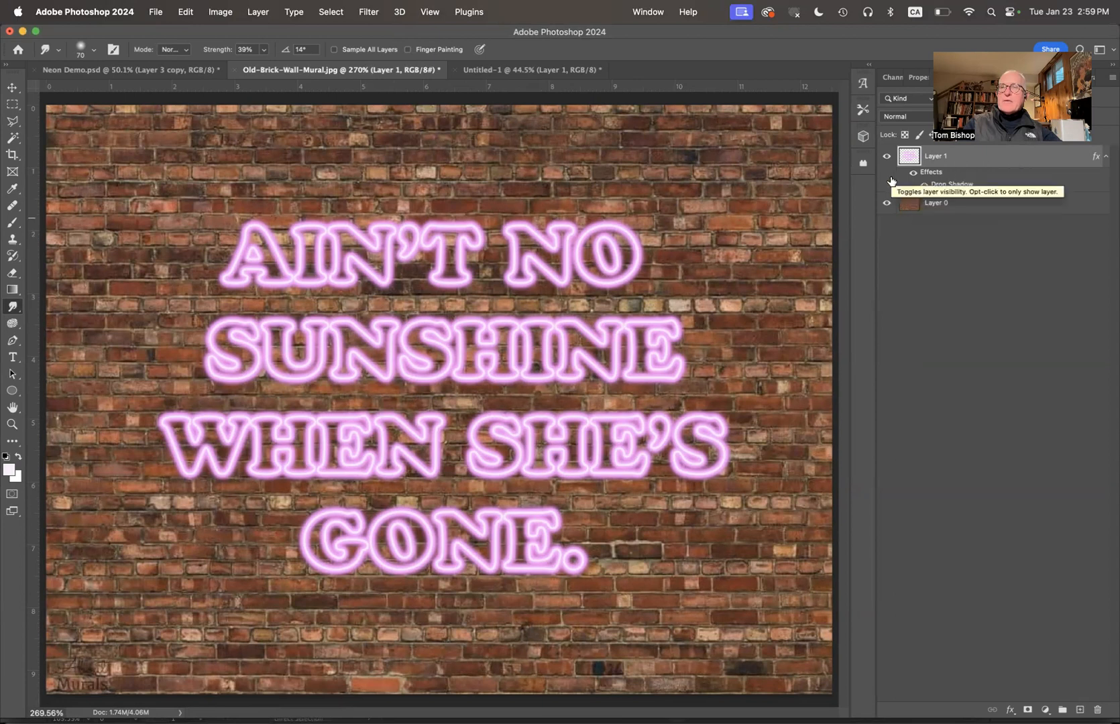
click(886, 157)
click(886, 157)
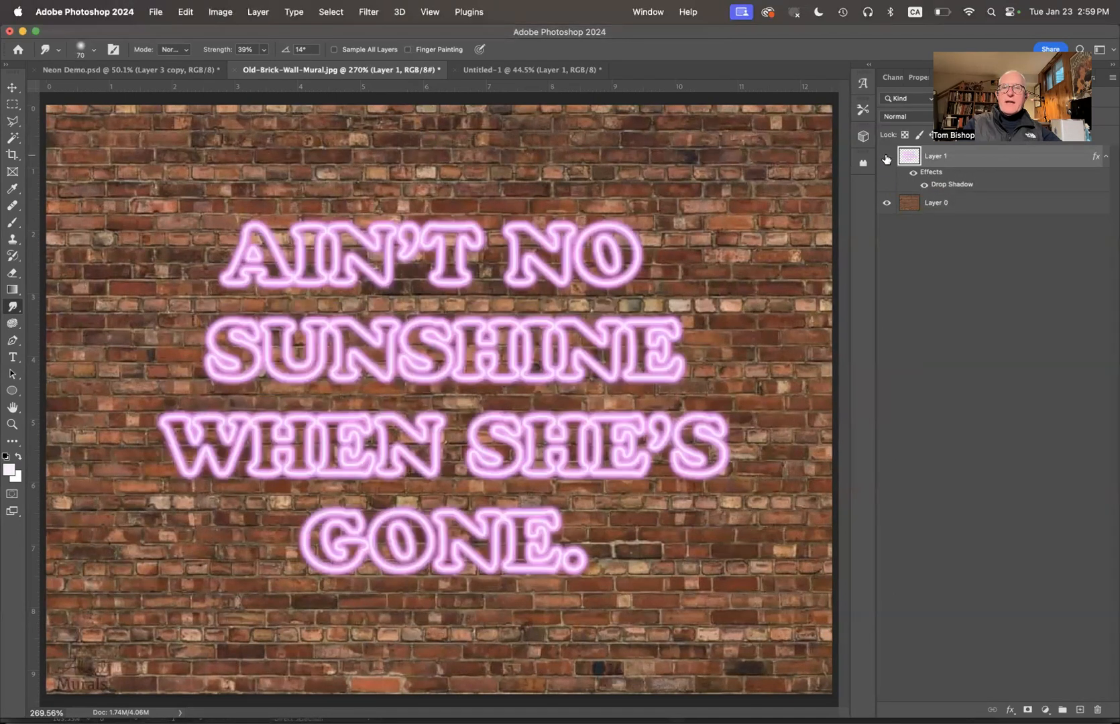
click(886, 157)
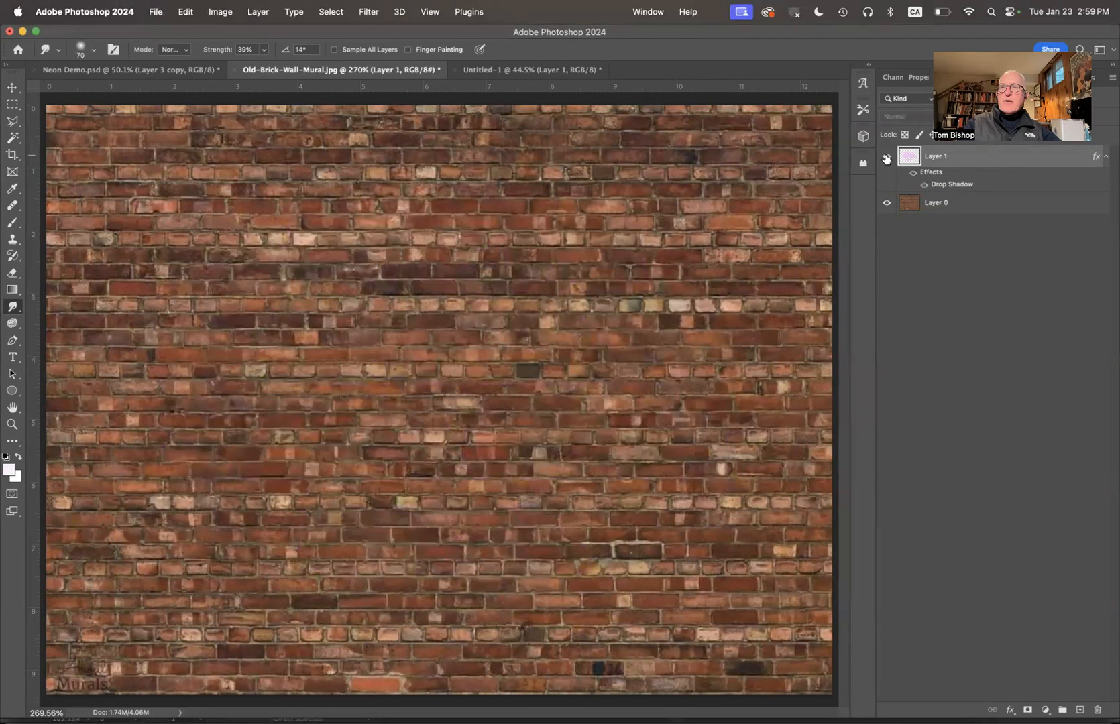
click(887, 158)
click(887, 159)
click(886, 159)
click(886, 159)
click(887, 158)
Step: Copy the whole neon text layer from the brick wall document and paste it into the concrete room document
key(super+a)
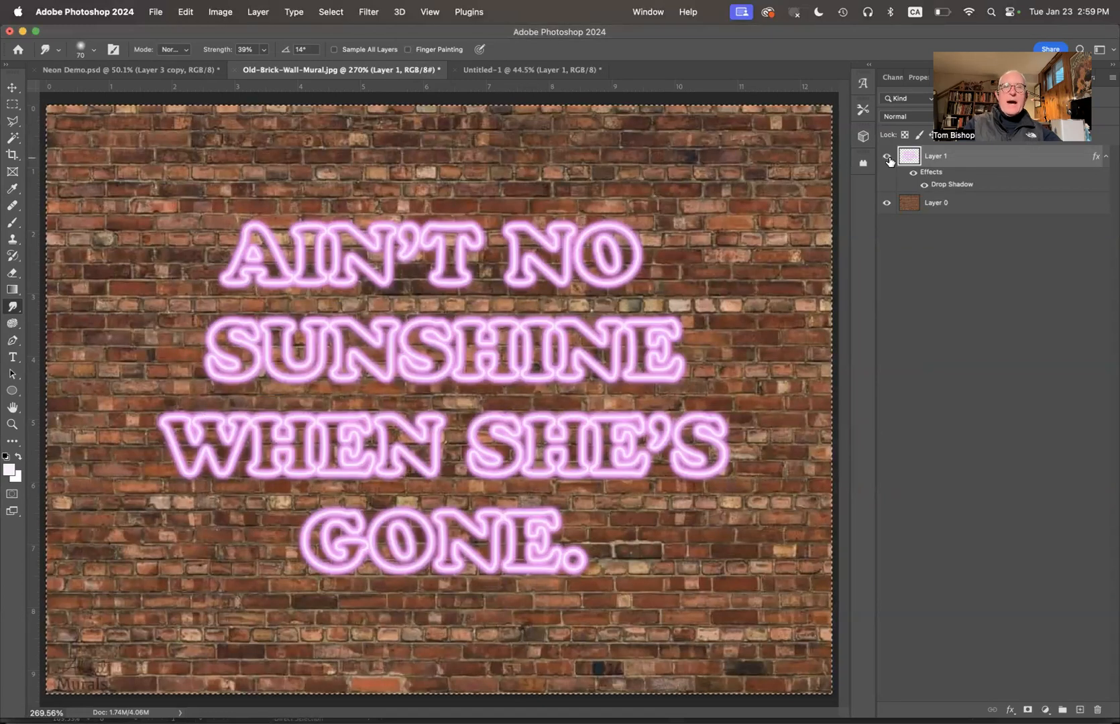
click(503, 73)
key(super+v)
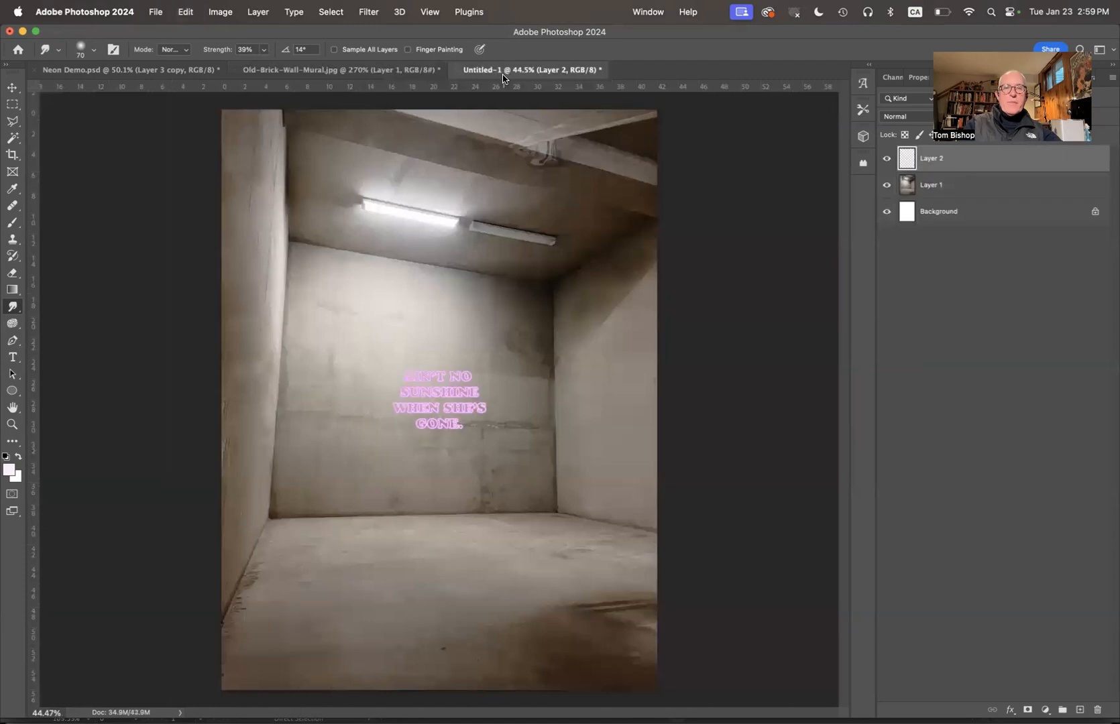
Step: Enlarge the pasted neon text with Free Transform and place it in the middle of the room's back wall
key(super+t)
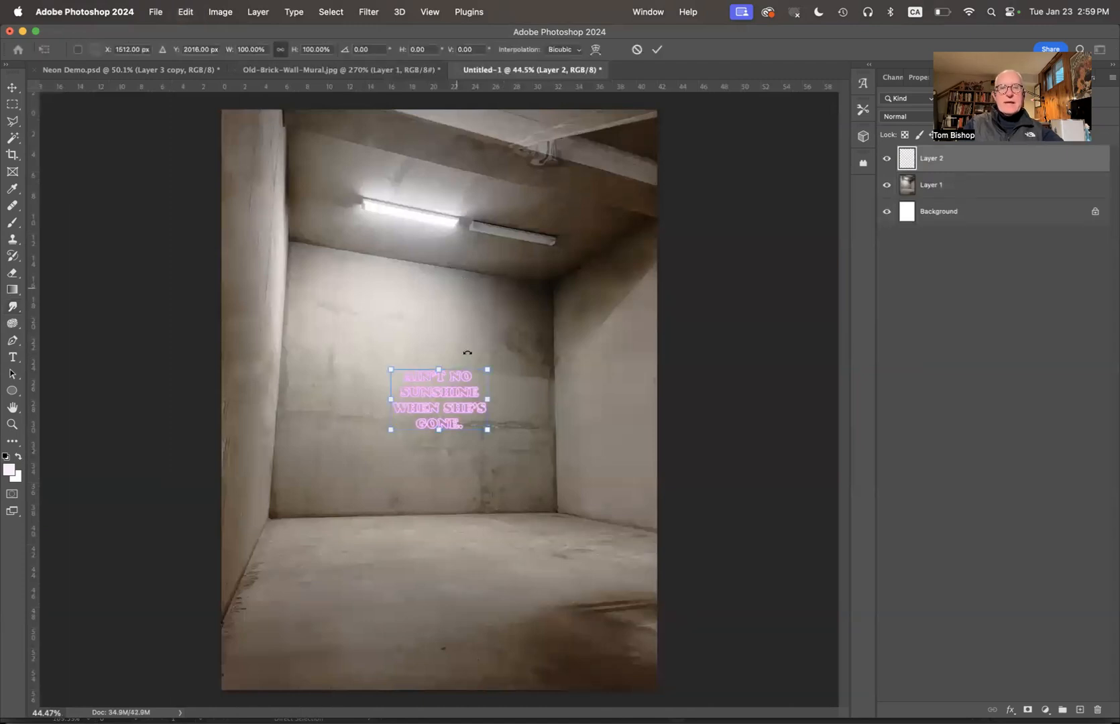
drag(487, 369, 583, 310)
drag(391, 430, 353, 454)
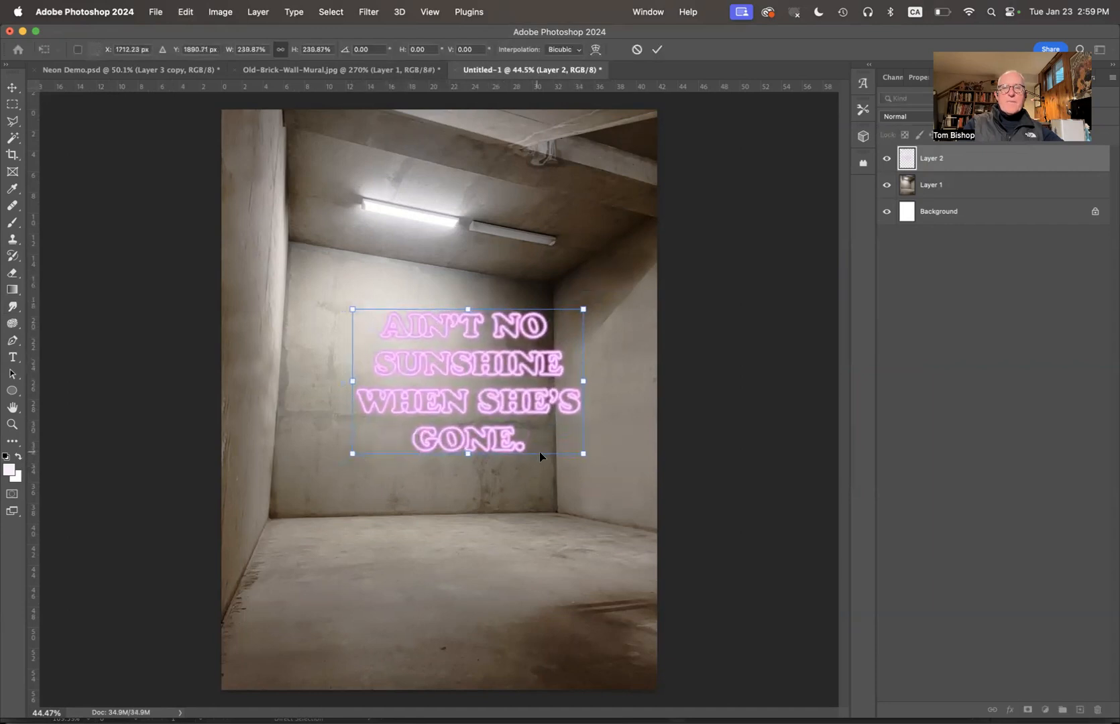
drag(496, 412, 477, 419)
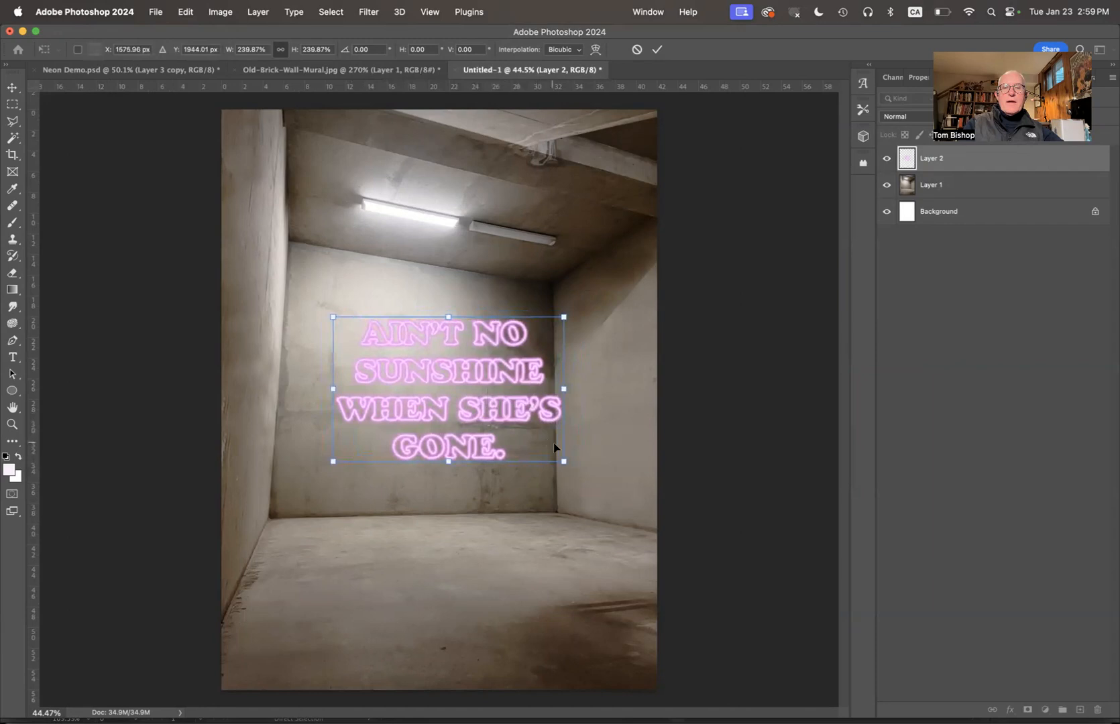
drag(563, 454, 529, 449)
drag(468, 422, 460, 434)
key(Return)
key(r)
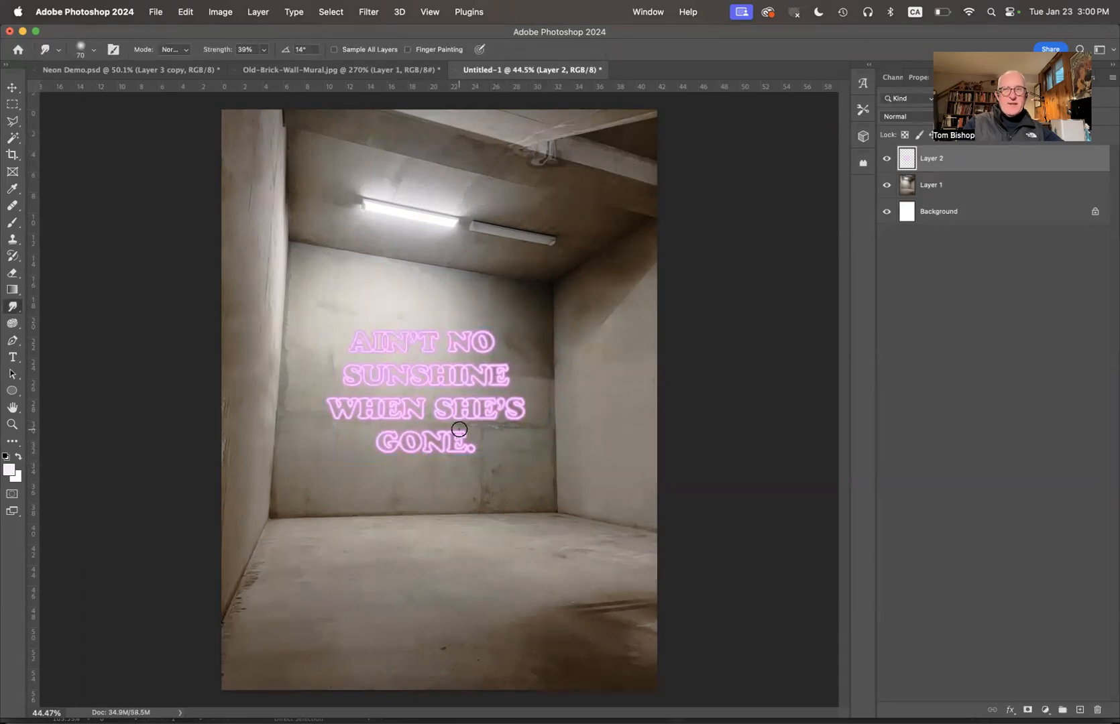
Step: Start the Vanishing Point filter and define a perspective plane on the four corners of the back wall
click(365, 12)
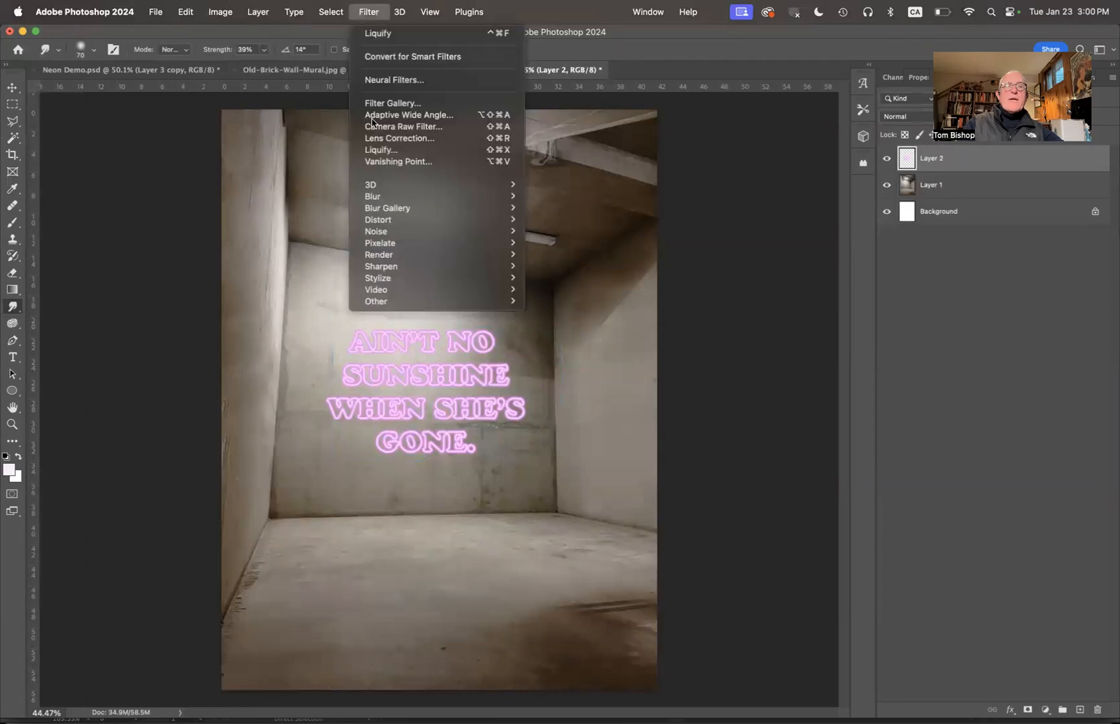
click(382, 163)
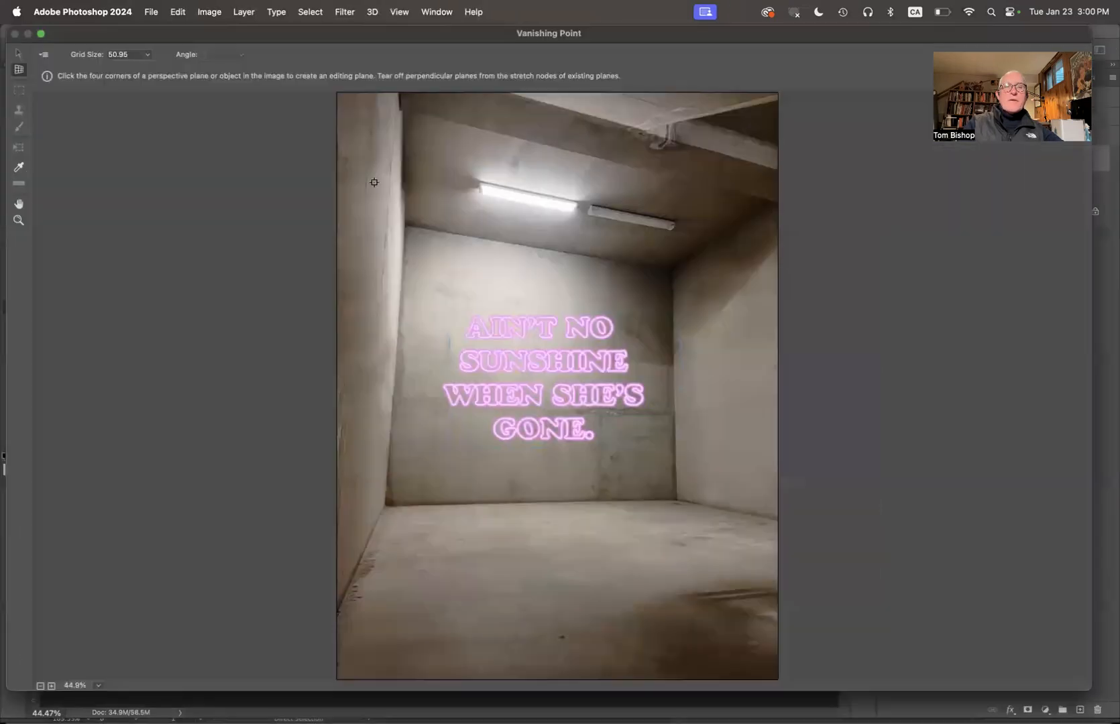
click(405, 226)
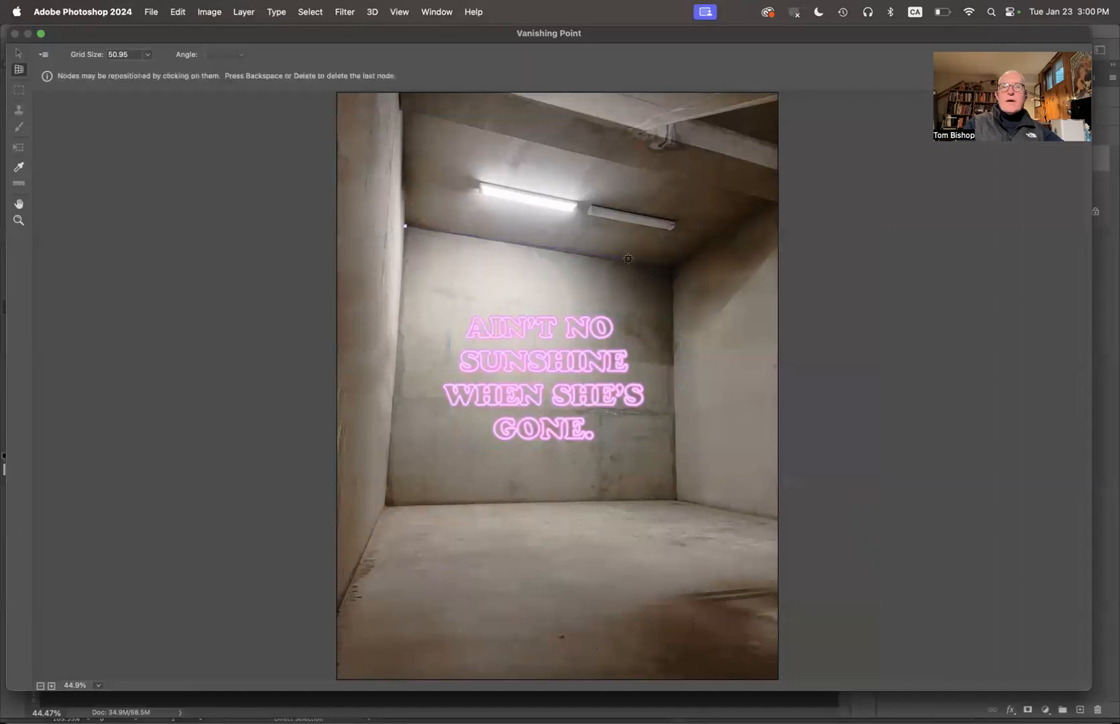
click(672, 272)
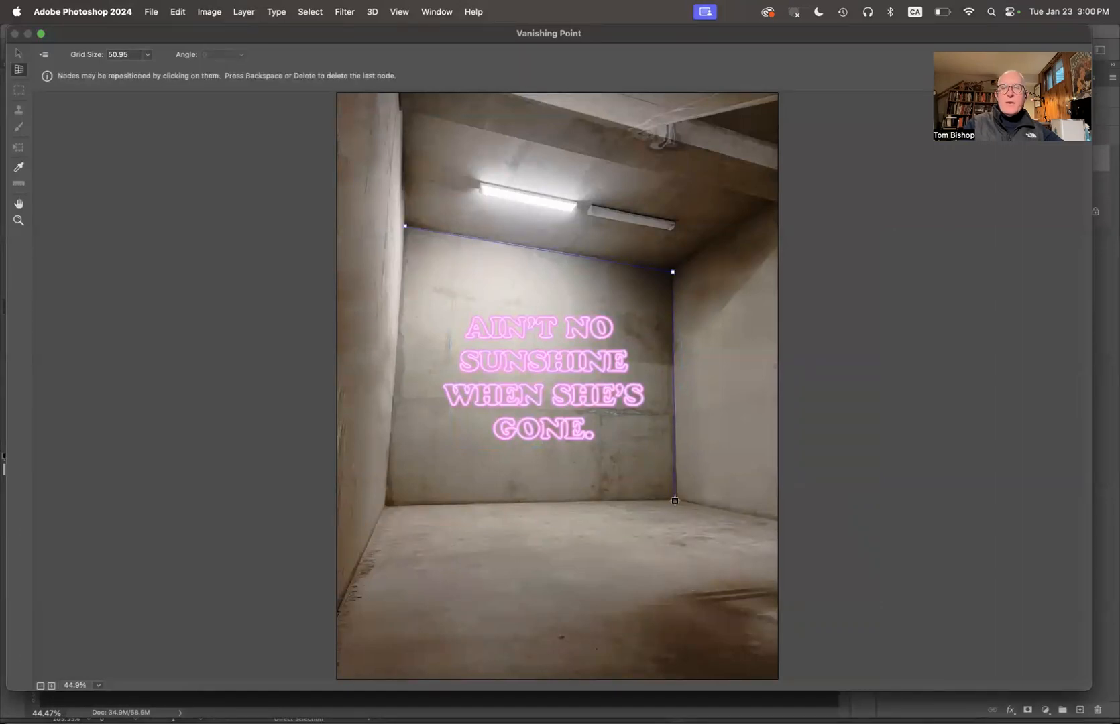
click(676, 501)
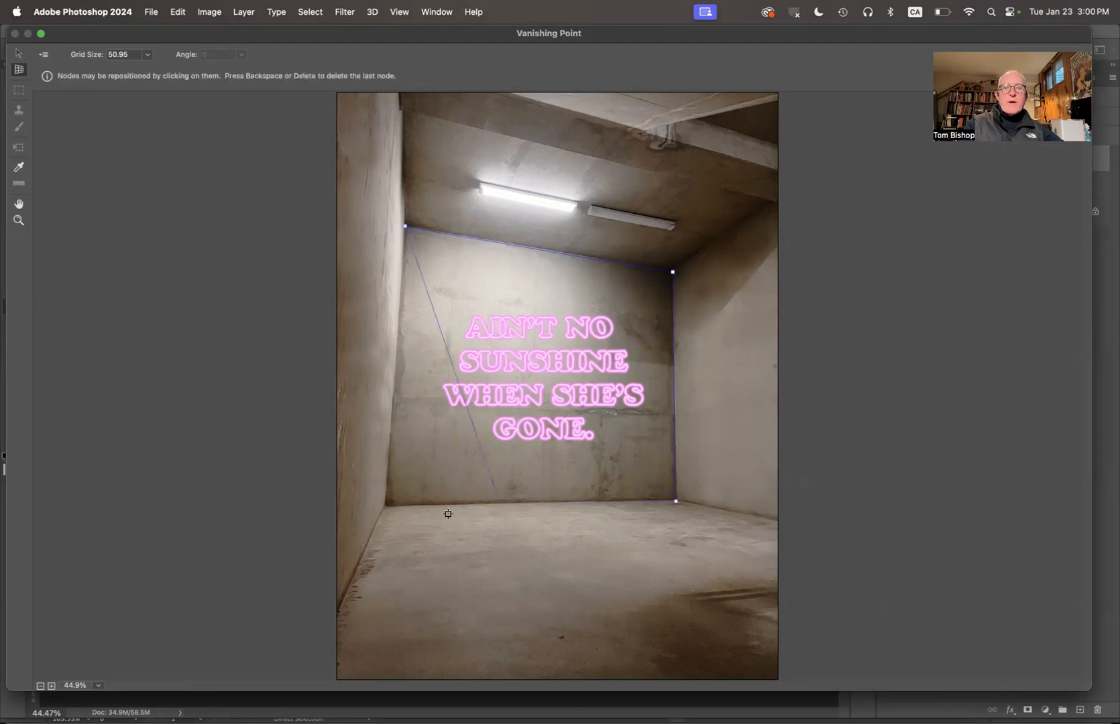
click(387, 504)
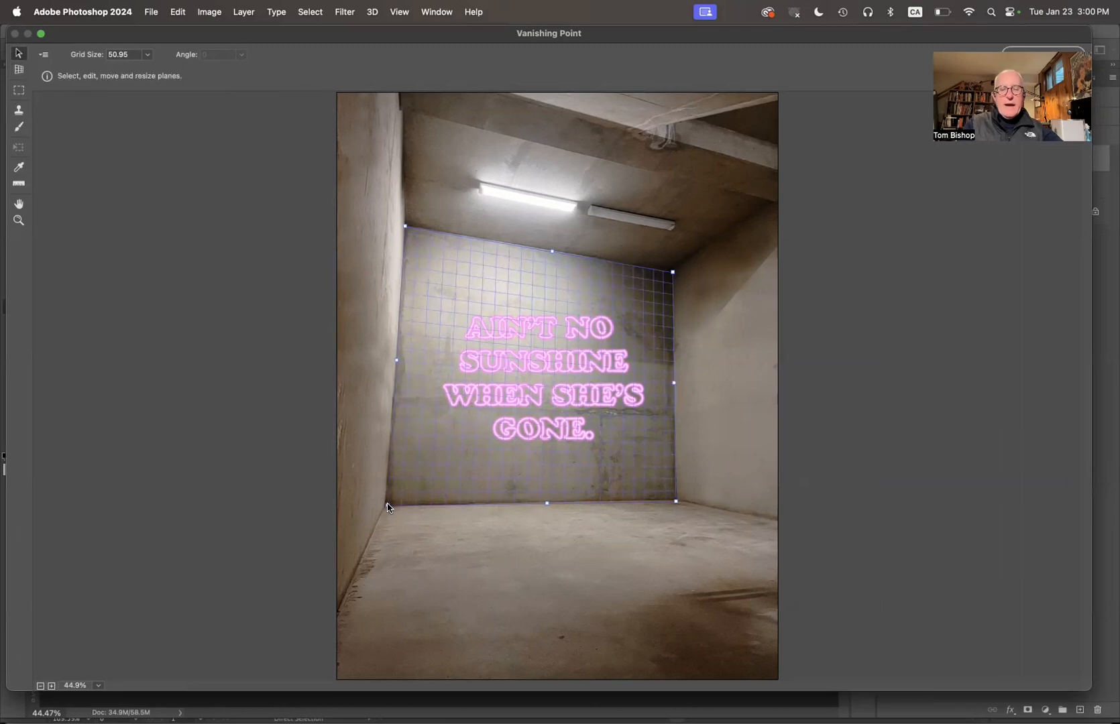
Step: Paste the neon text into the Vanishing Point plane, enlarge it over the existing text on the back wall, and apply the filter
key(super+v)
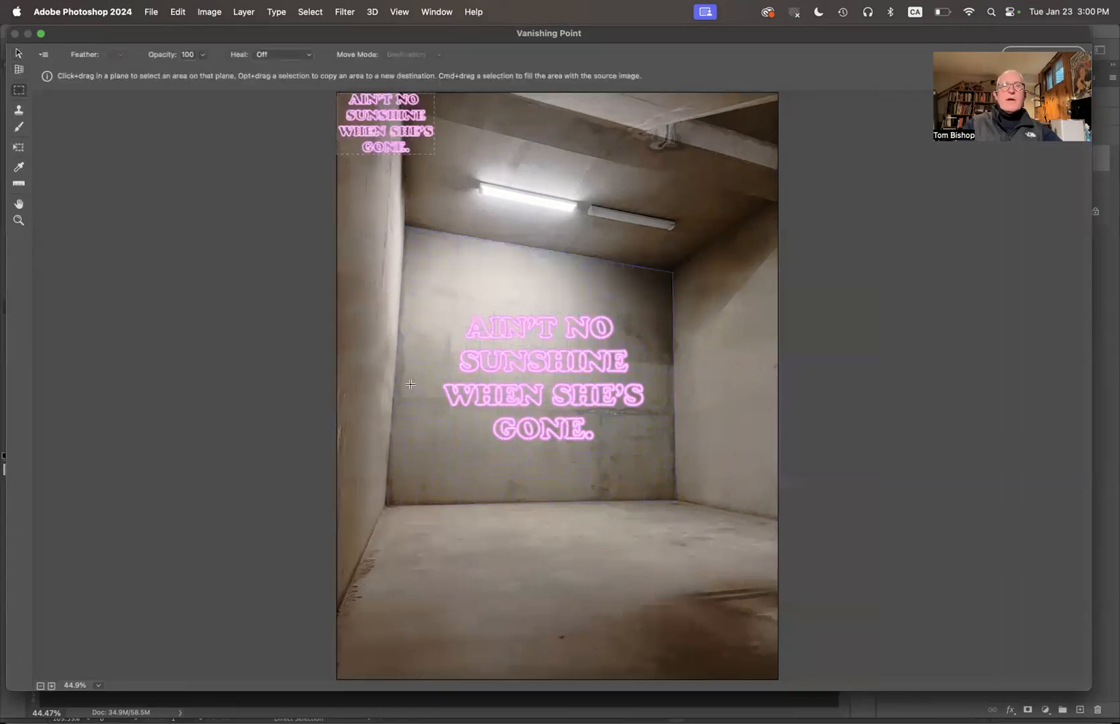
drag(417, 159, 563, 371)
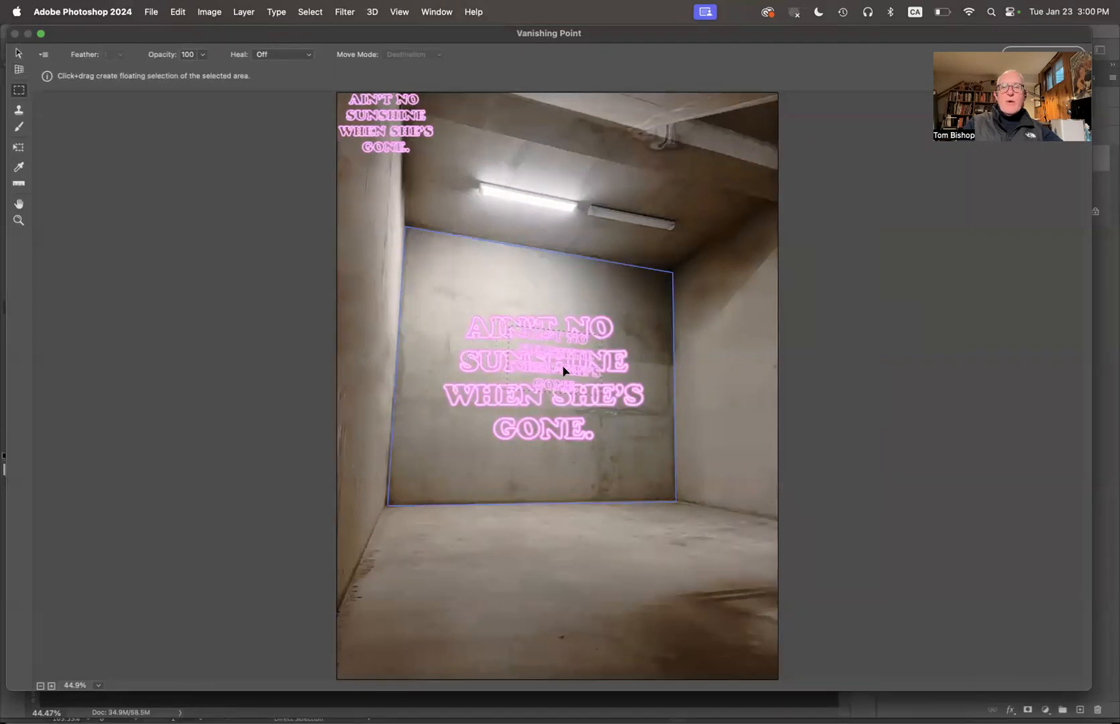
key(t)
drag(506, 389, 393, 467)
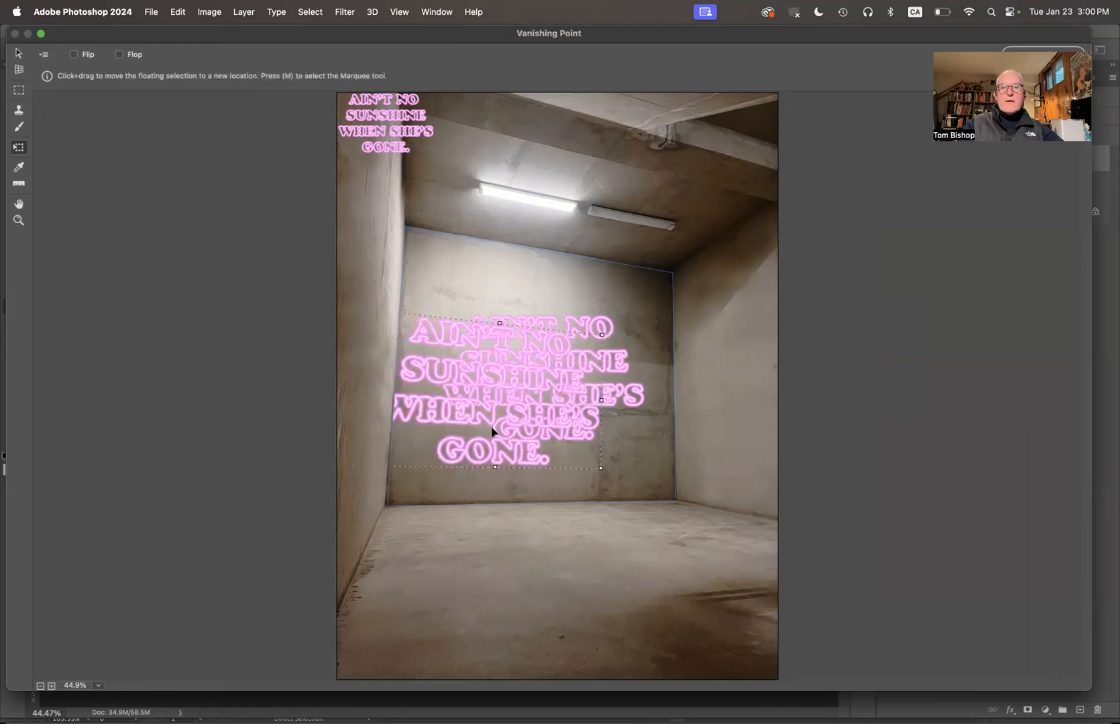
drag(494, 430, 543, 400)
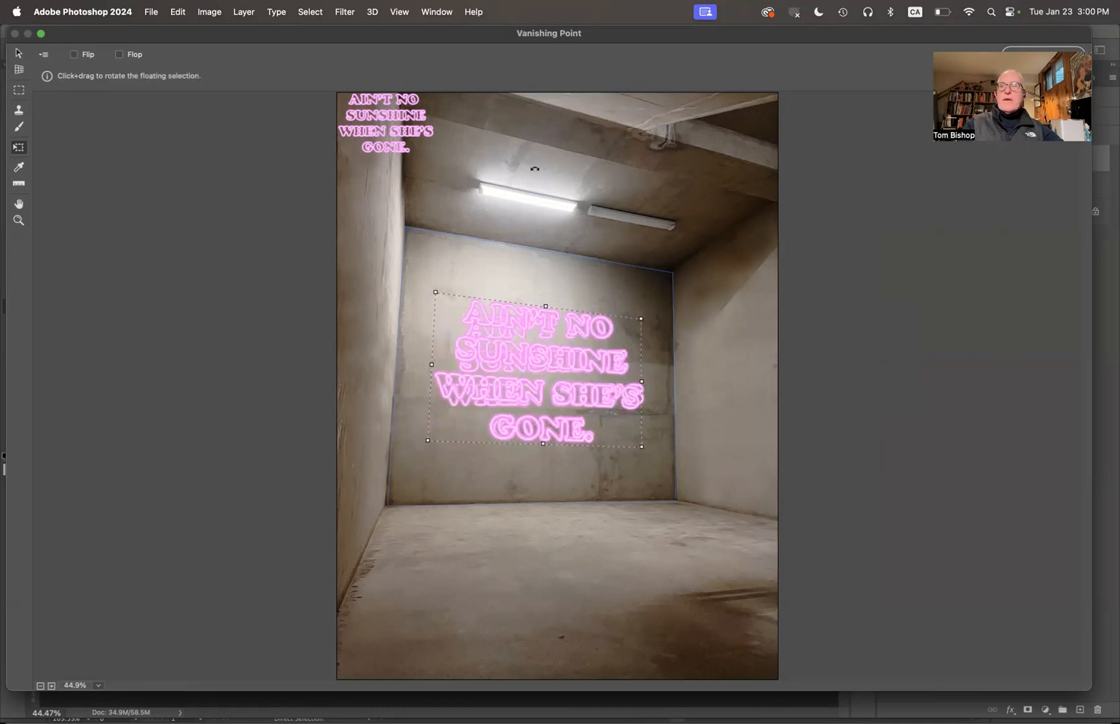
key(Return)
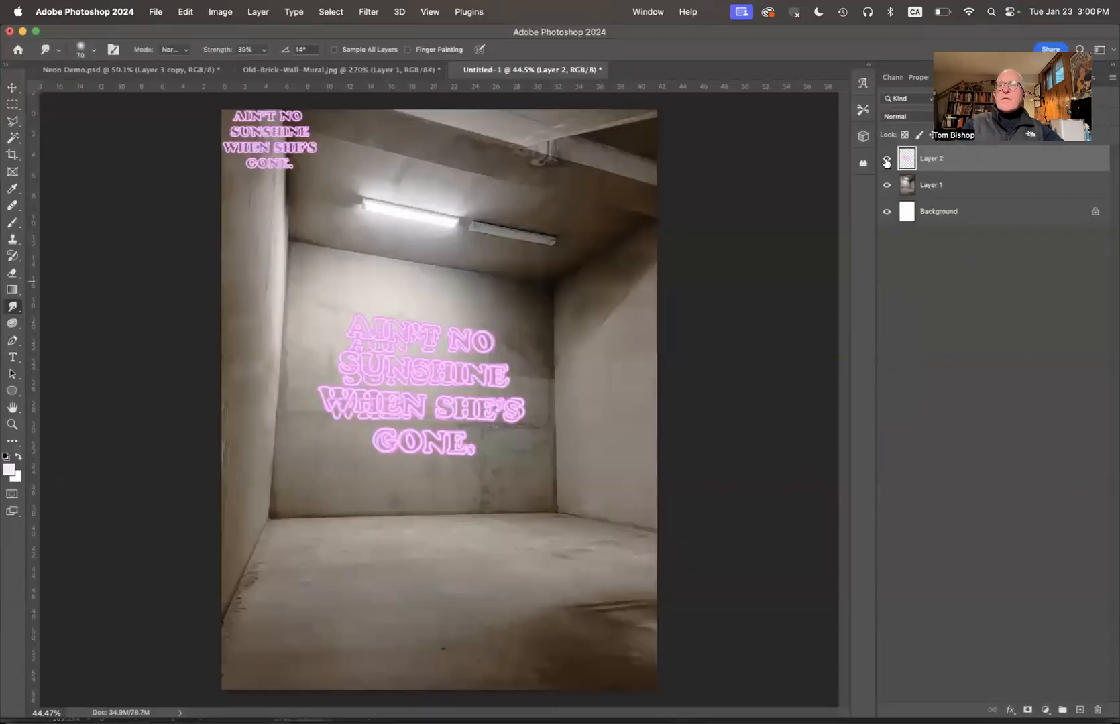
Step: Hide Layer 2 and paste a fresh copy of the neon text as a new layer
click(887, 159)
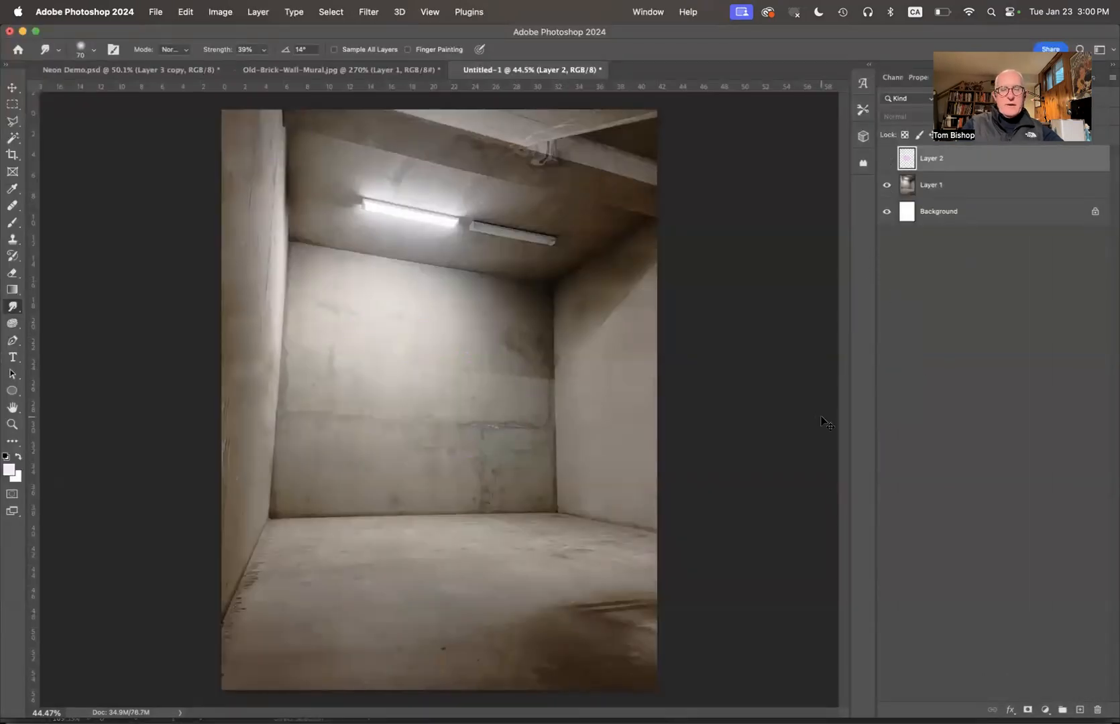
key(super+v)
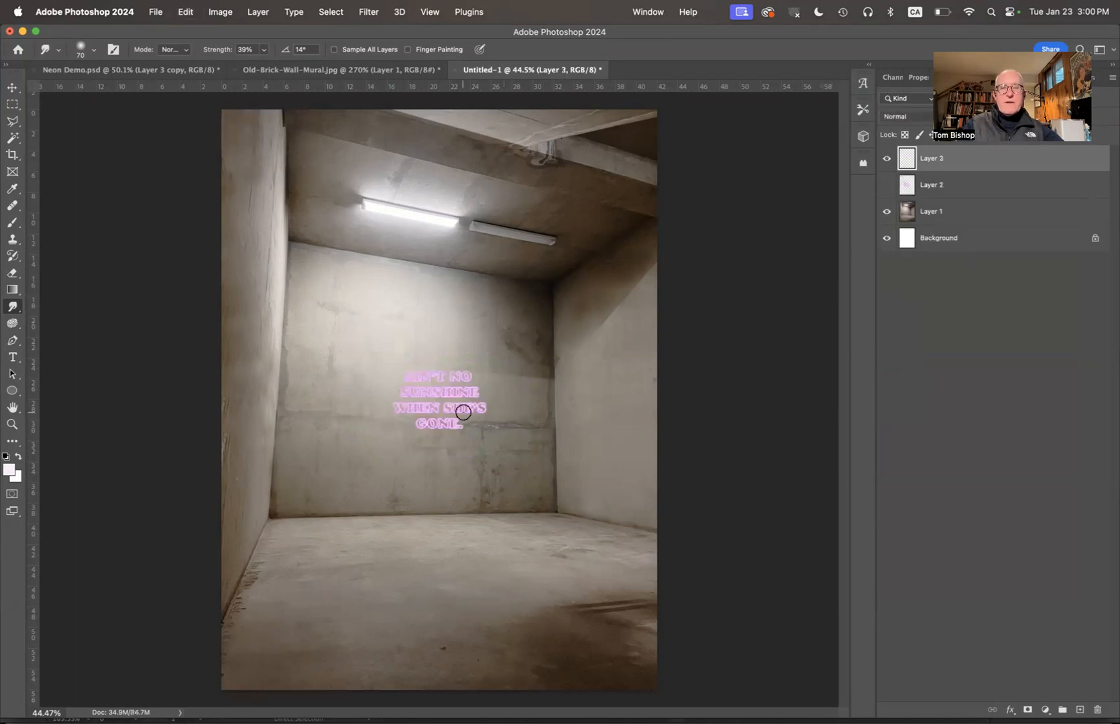
Step: Scale the fresh neon text proportionally to about 201% and position it around the centre of the back wall
key(super+t)
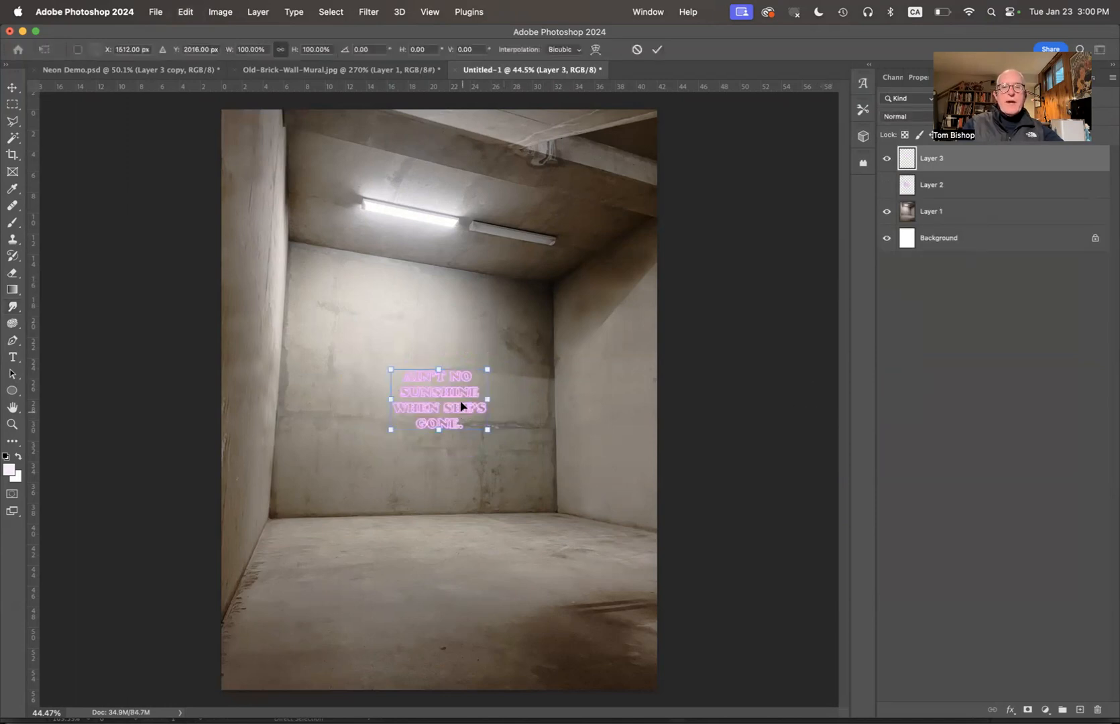
drag(488, 370, 554, 326)
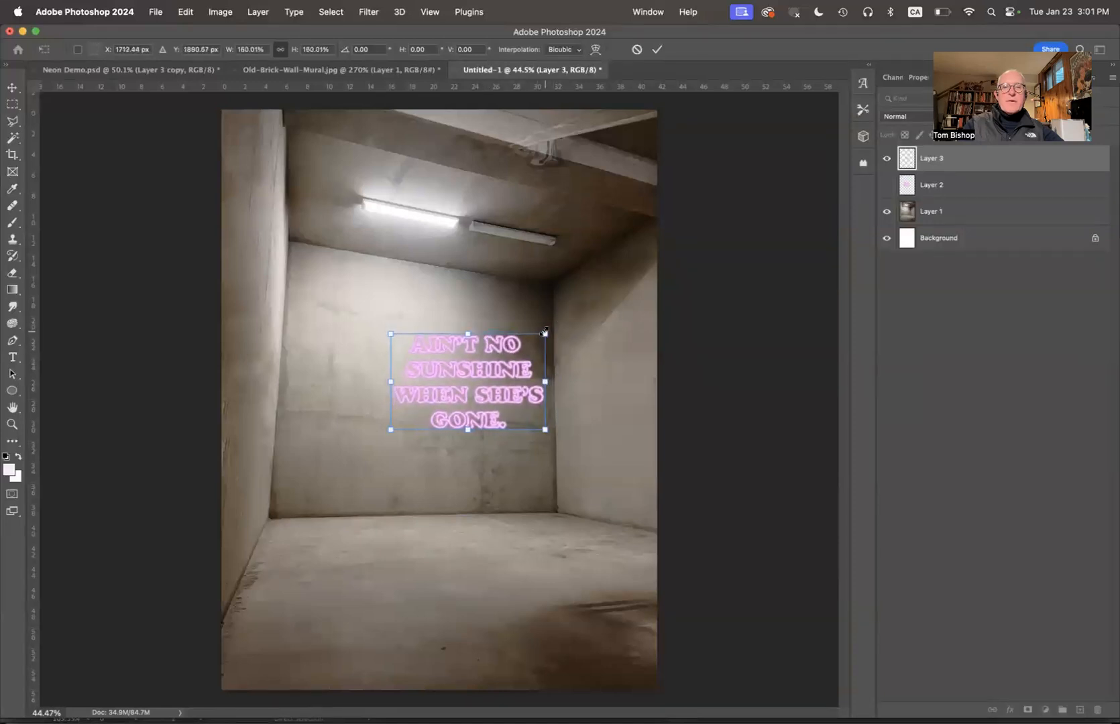
drag(498, 392, 461, 403)
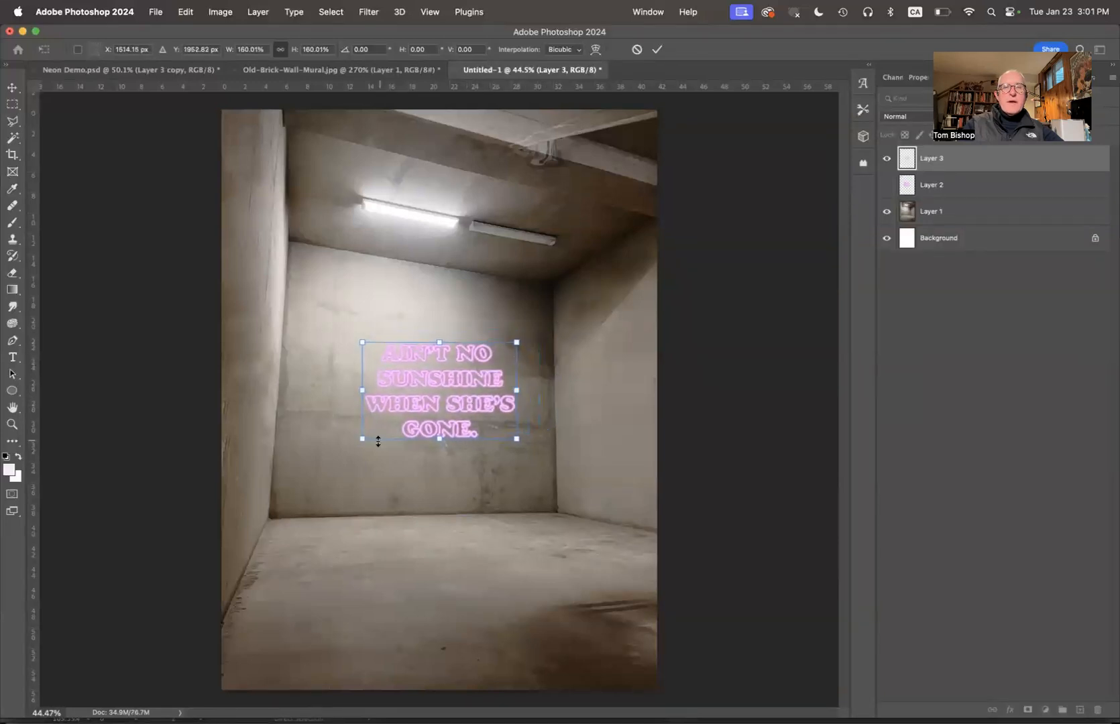
drag(363, 439, 324, 463)
drag(432, 422, 442, 416)
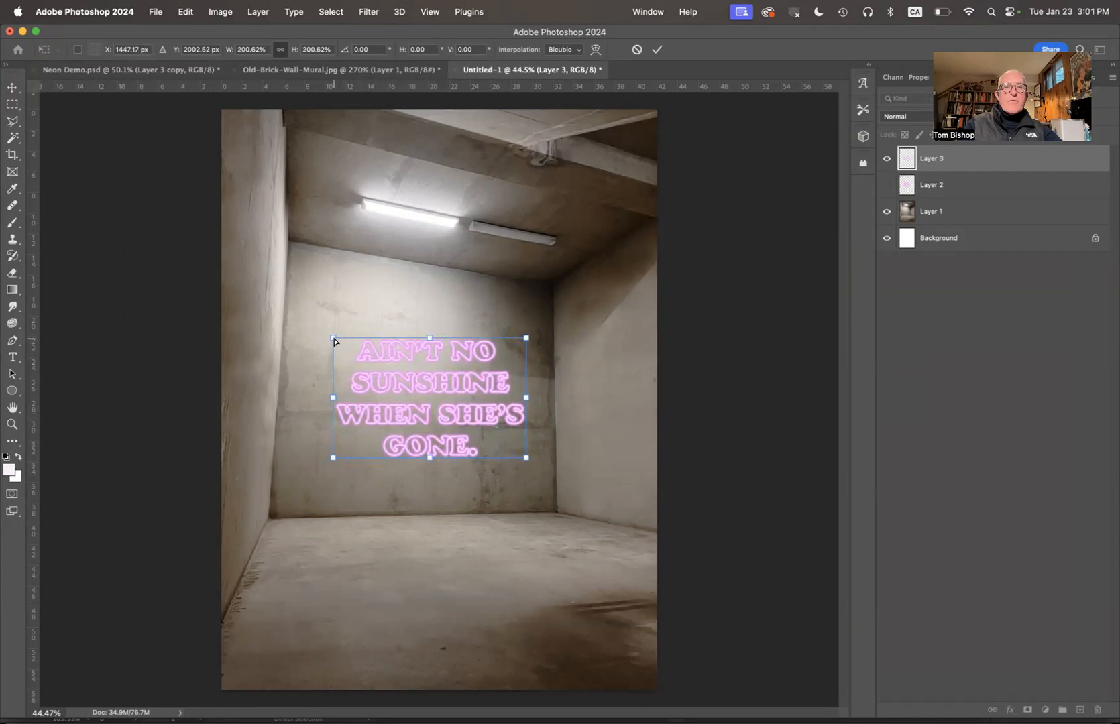
Step: Distort the neon text's four corners to follow the back wall's perspective, apply the transform, and shift the text slightly down
drag(334, 341, 331, 319)
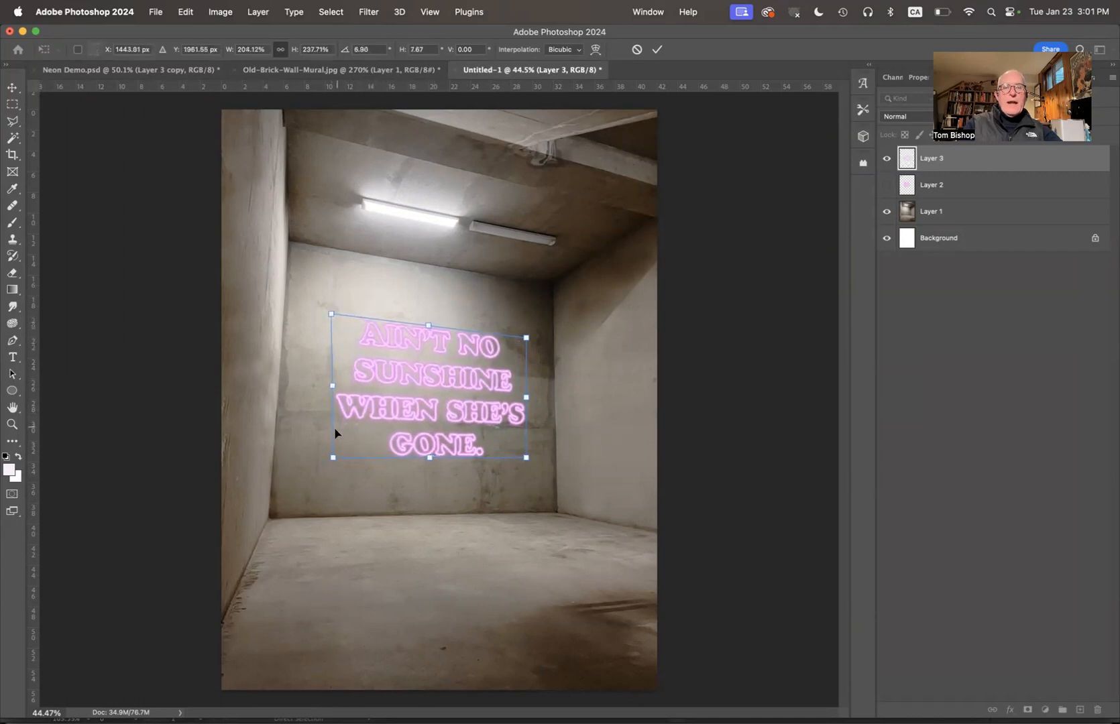
drag(331, 457, 327, 464)
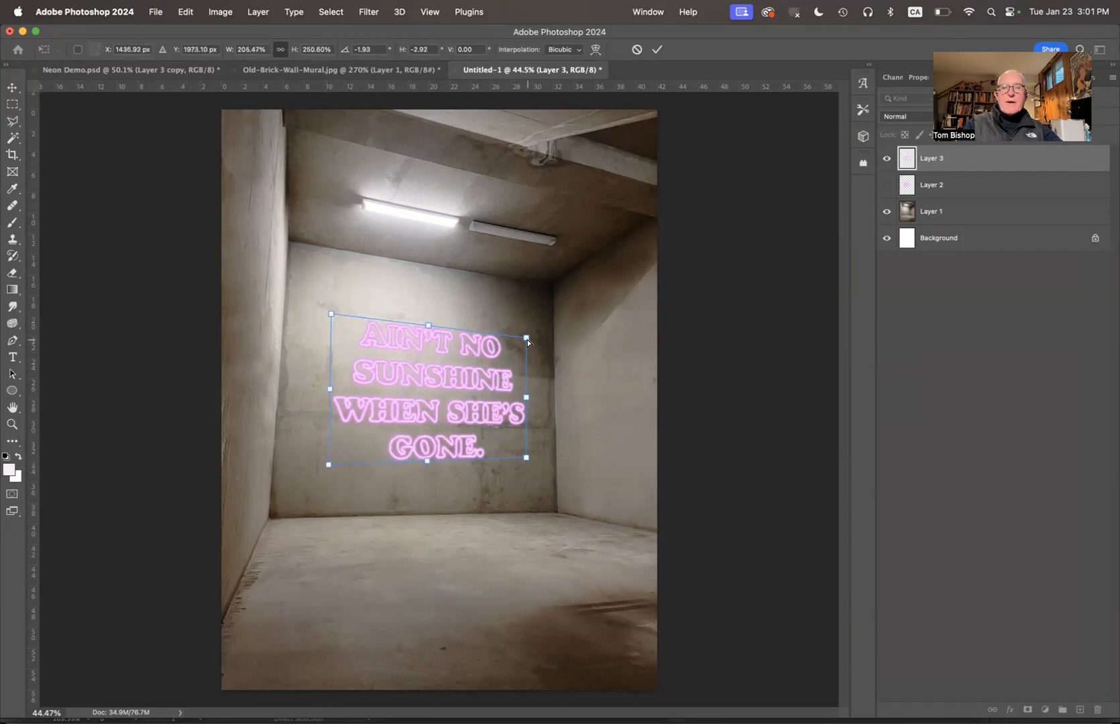
drag(526, 338, 516, 345)
drag(527, 461, 520, 470)
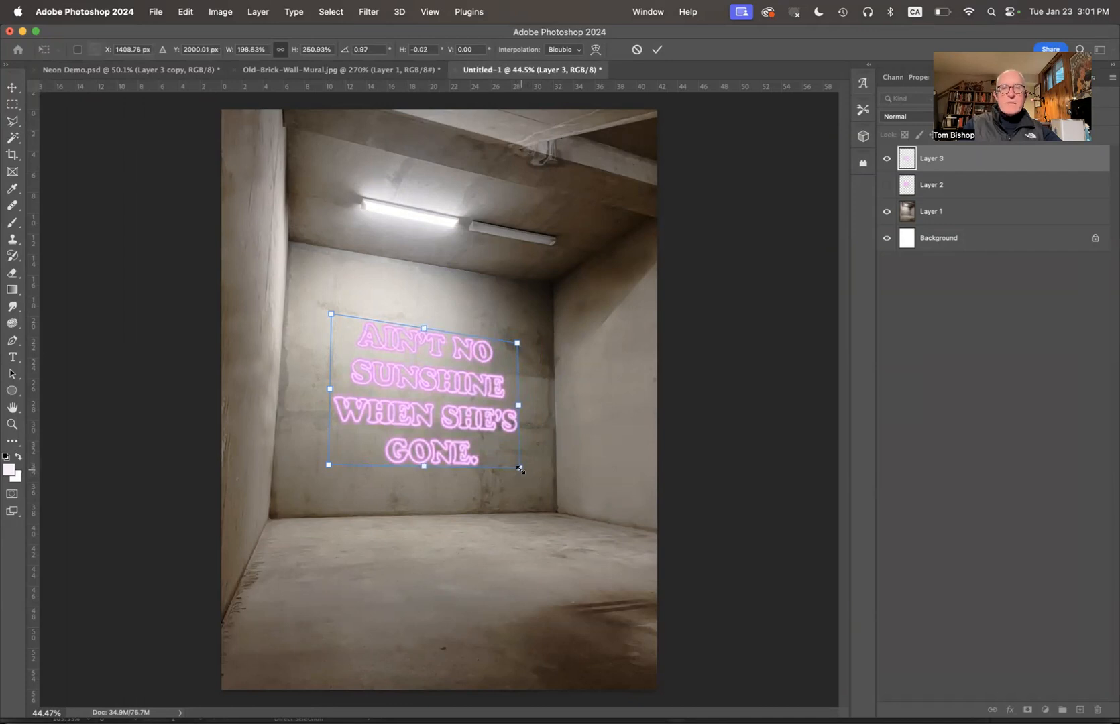
key(Return)
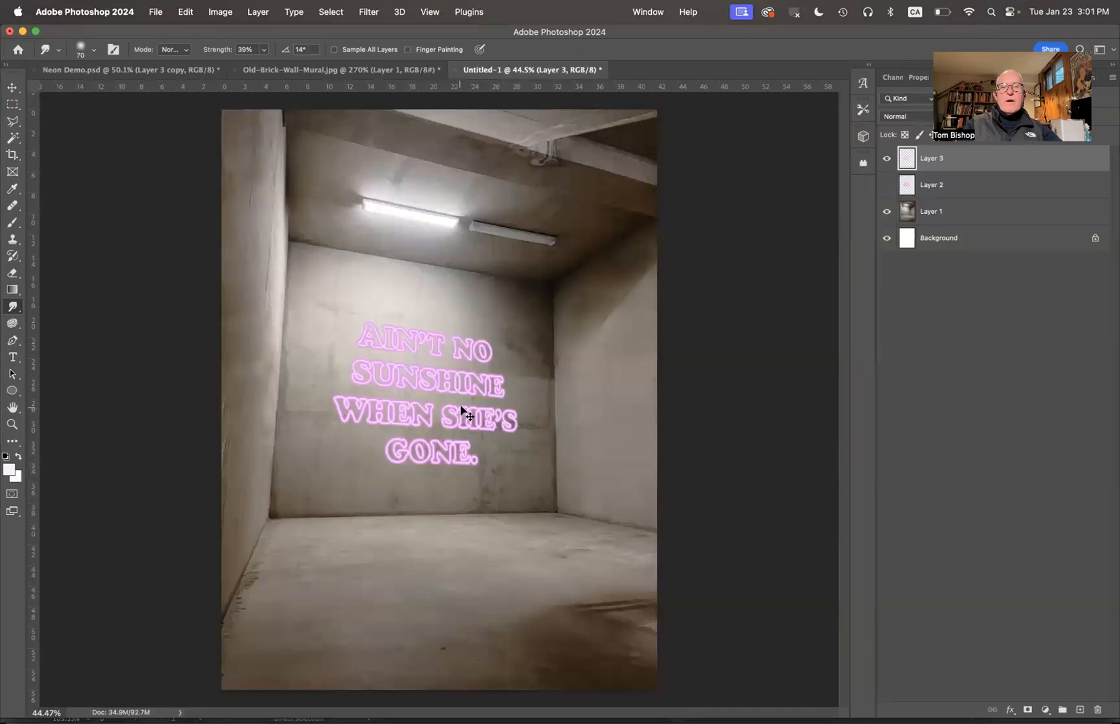
drag(459, 409, 459, 408)
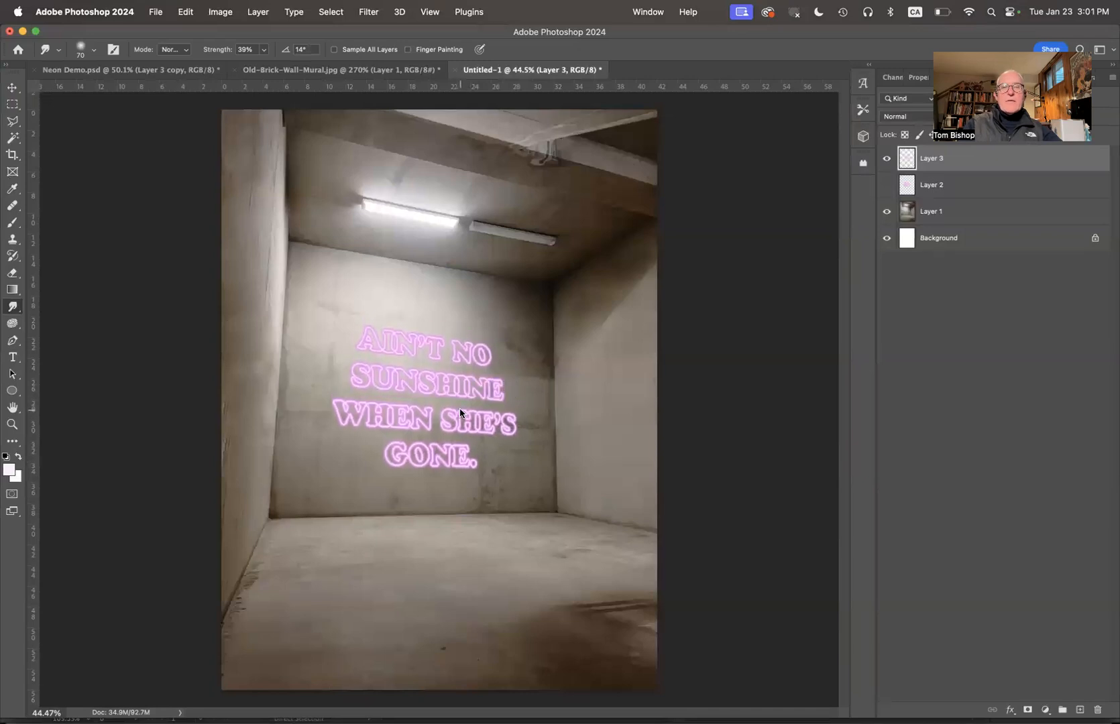
Step: Darken the room photo on Layer 1 with a Levels adjustment, setting the midtones to 0.58
click(882, 263)
click(948, 212)
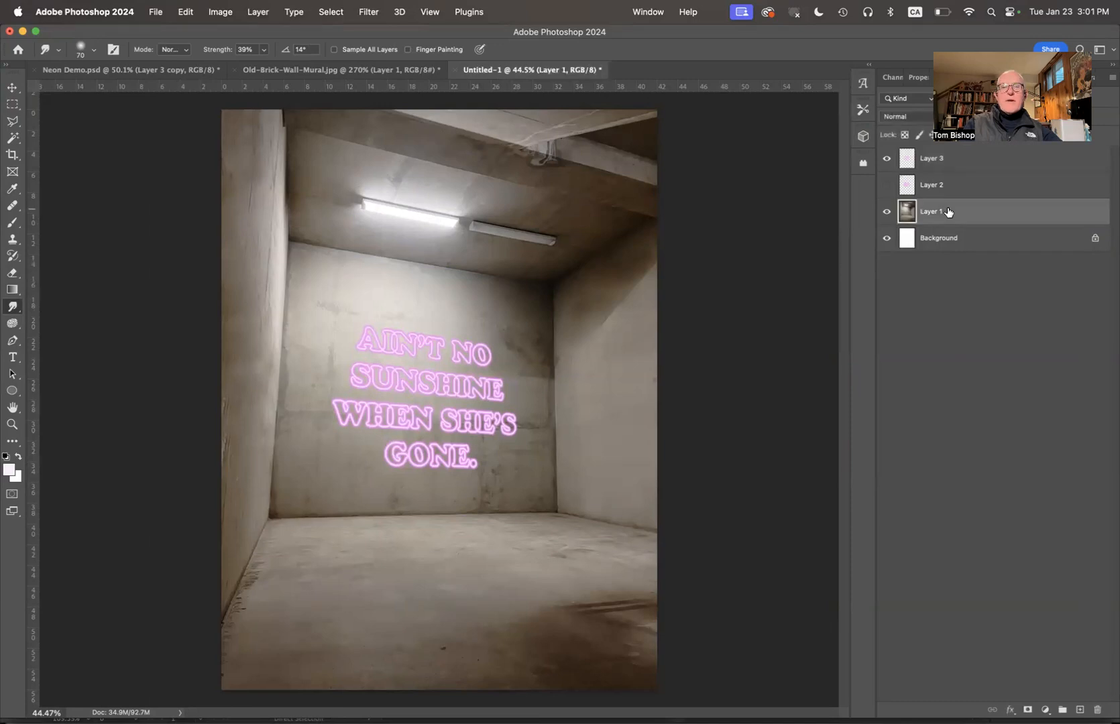
key(super+l)
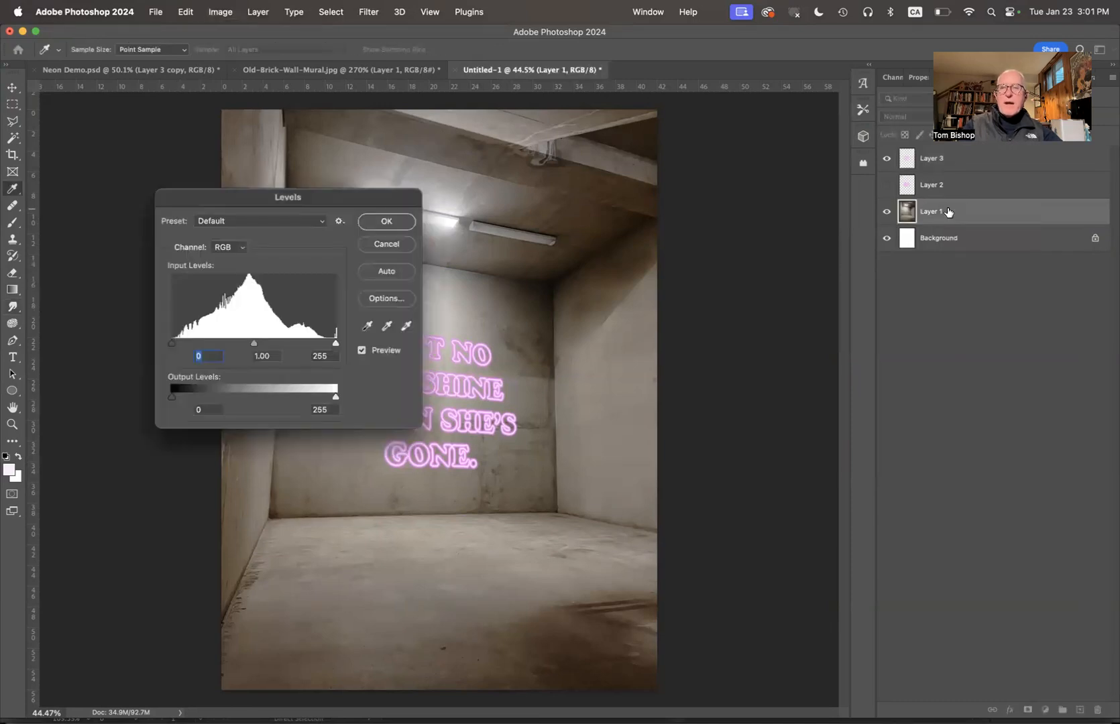
drag(254, 344, 279, 345)
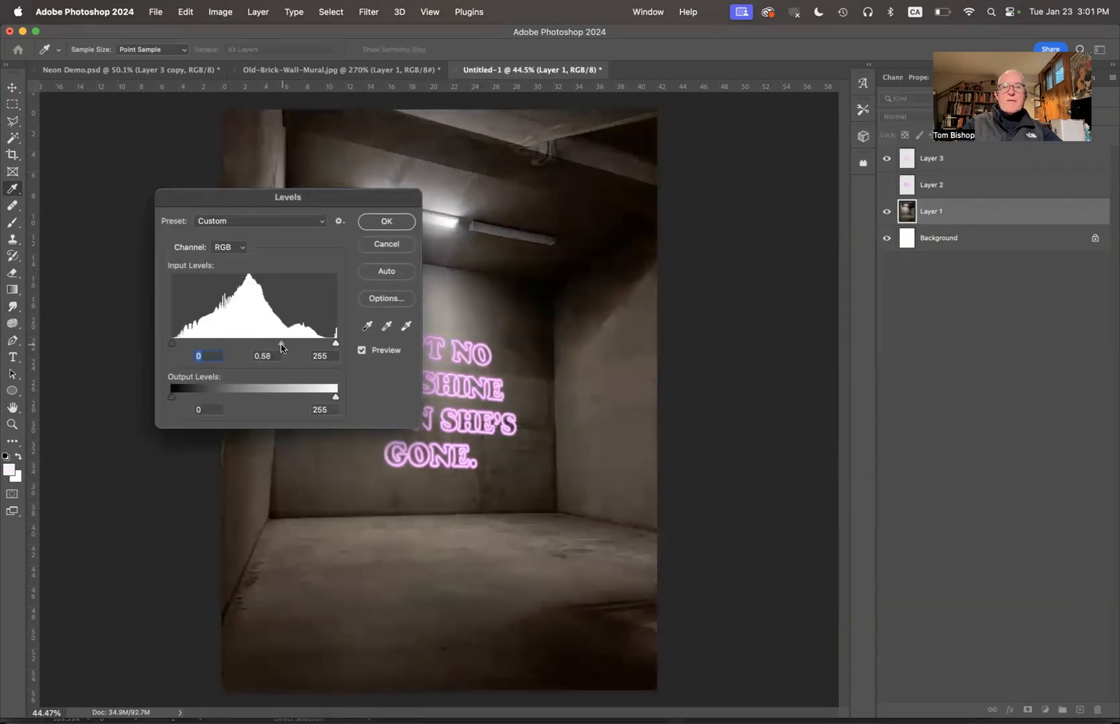
click(393, 226)
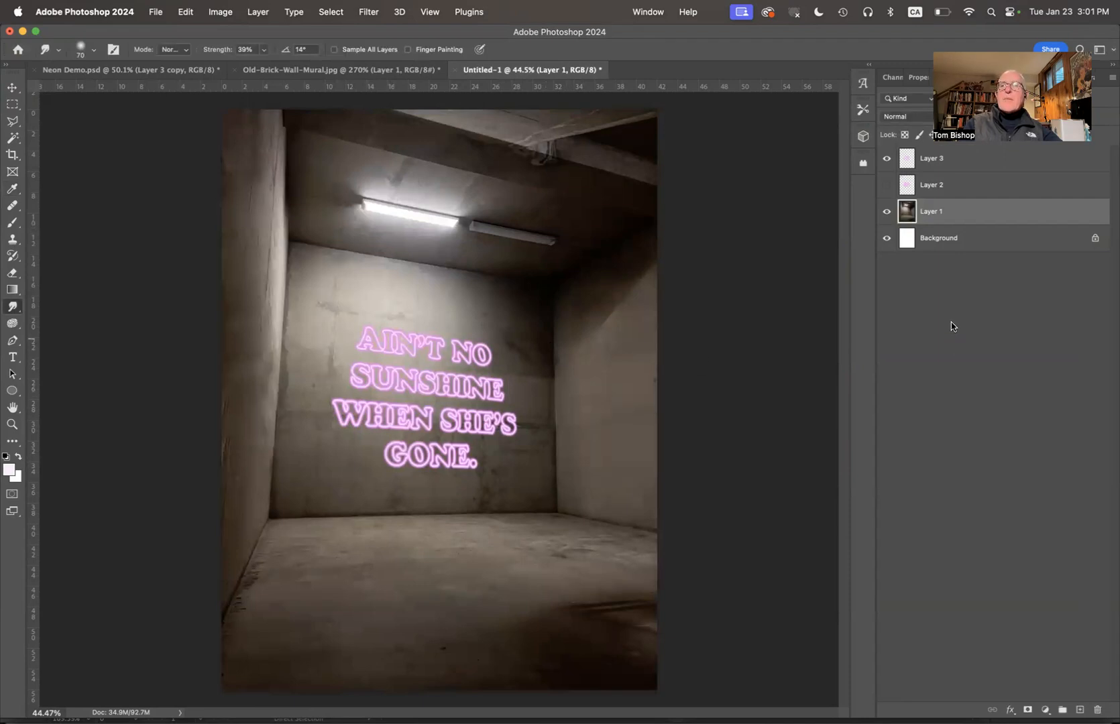
Step: Compare the room with the Layer 3 and Layer 2 texts toggled, leaving only Layer 3's text shown and selected
click(888, 161)
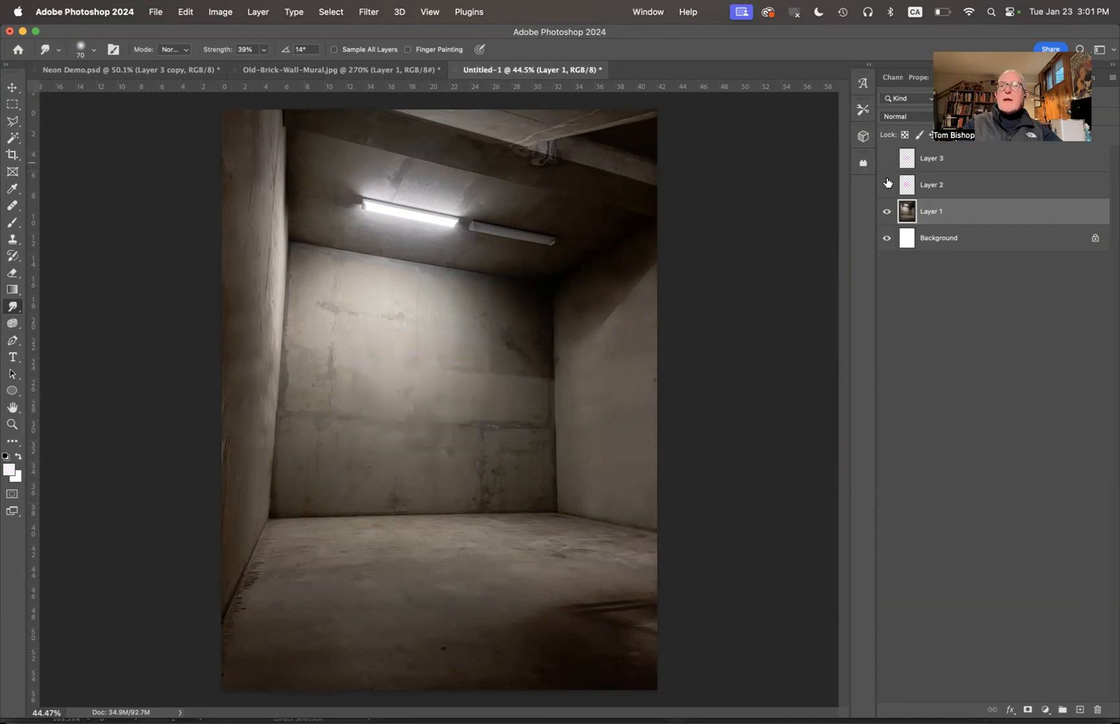
click(887, 183)
click(887, 183)
click(887, 159)
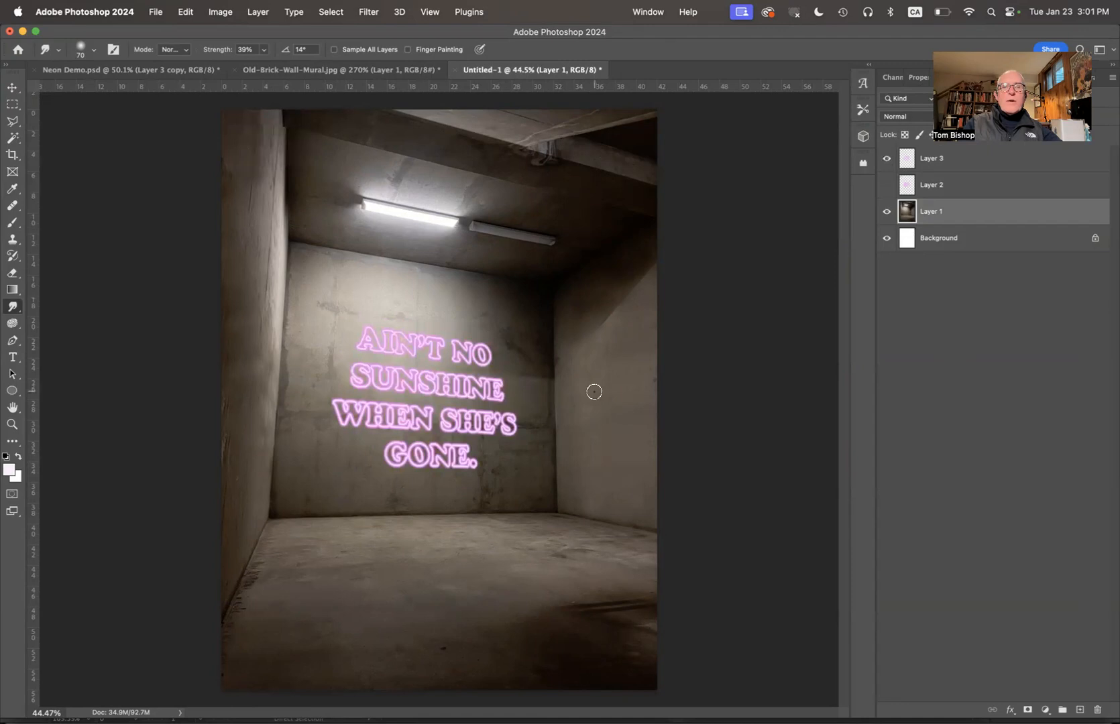
super+click(494, 396)
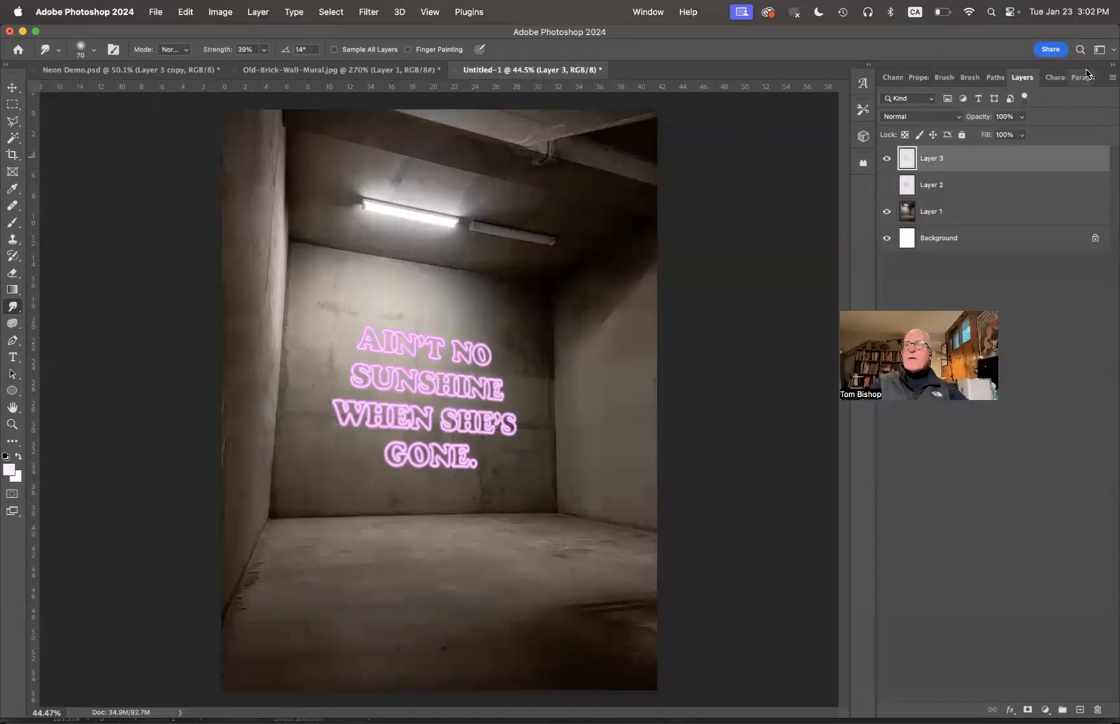
double_click(1111, 80)
click(1111, 81)
click(1111, 82)
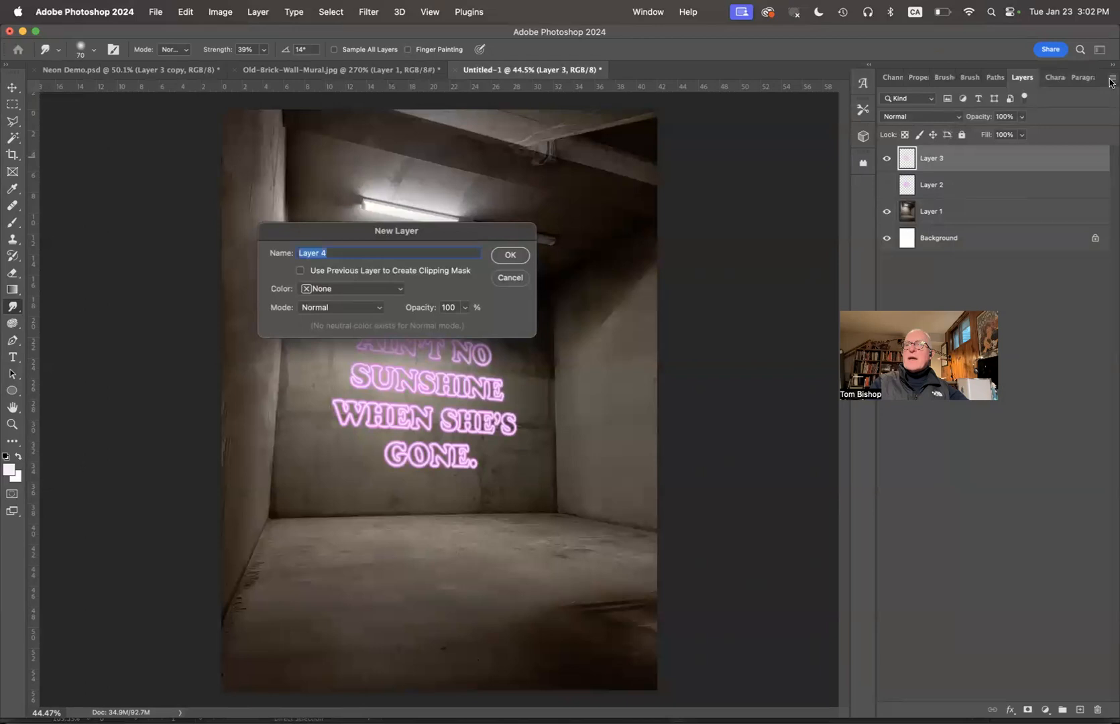
click(1110, 81)
click(1008, 112)
click(511, 278)
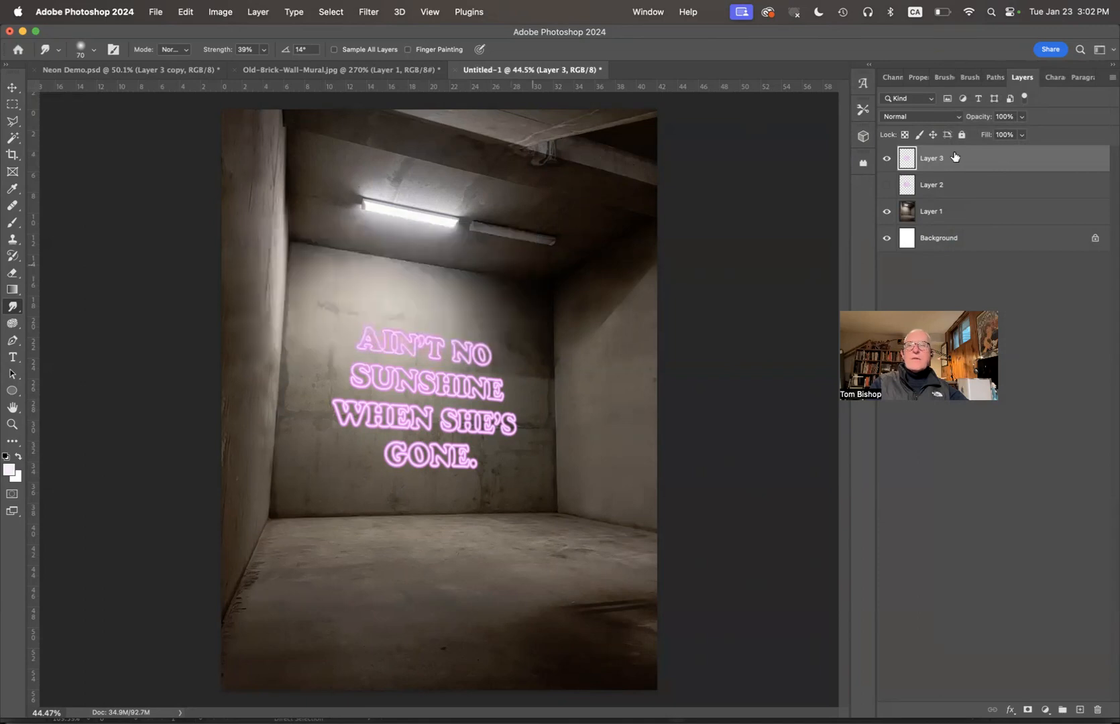
Step: Duplicate Layer 3 under the name Layer 3 copy and move the duplicate text straight down below the original
click(1109, 79)
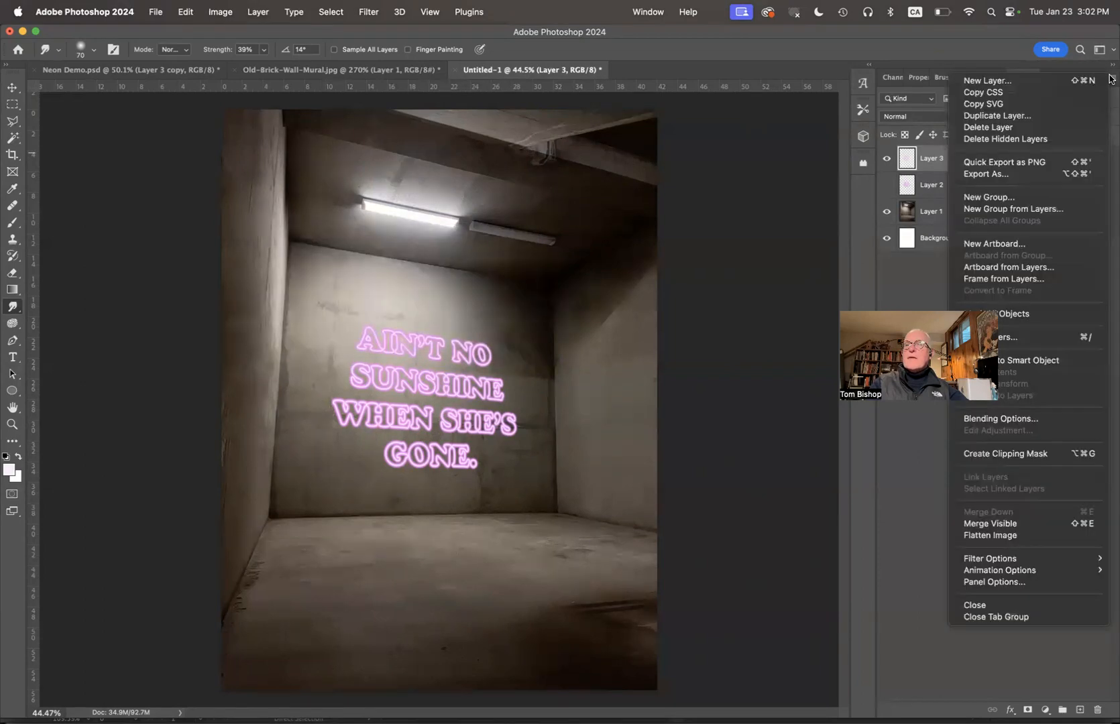
click(1007, 115)
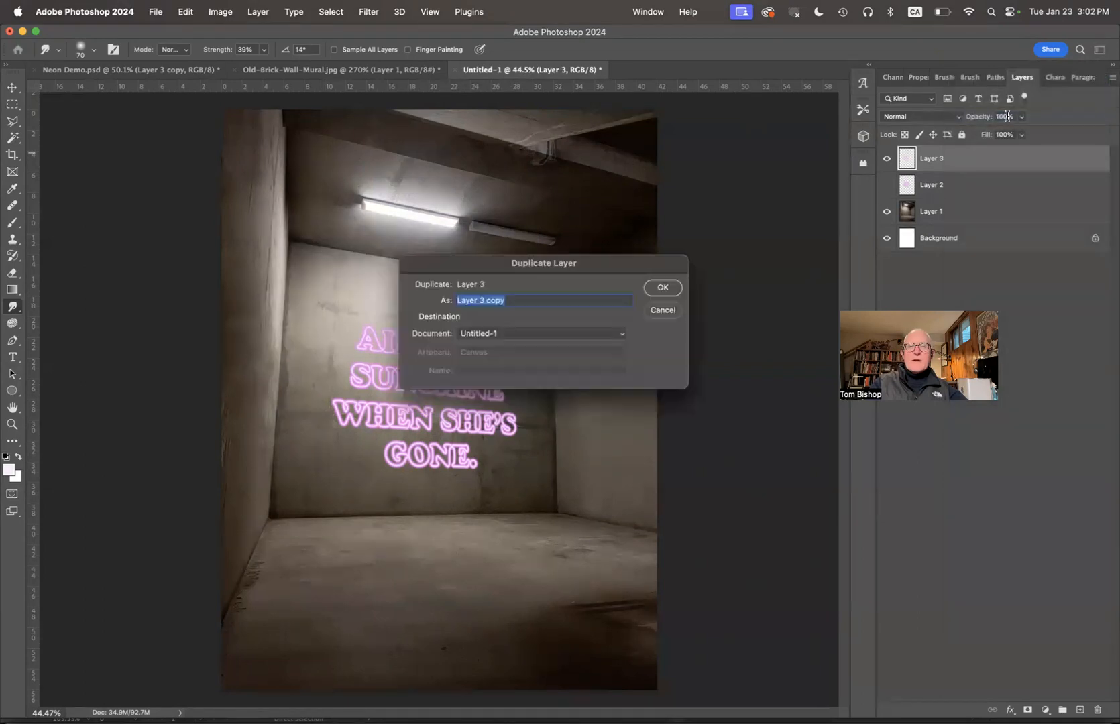
click(661, 287)
drag(392, 421, 394, 574)
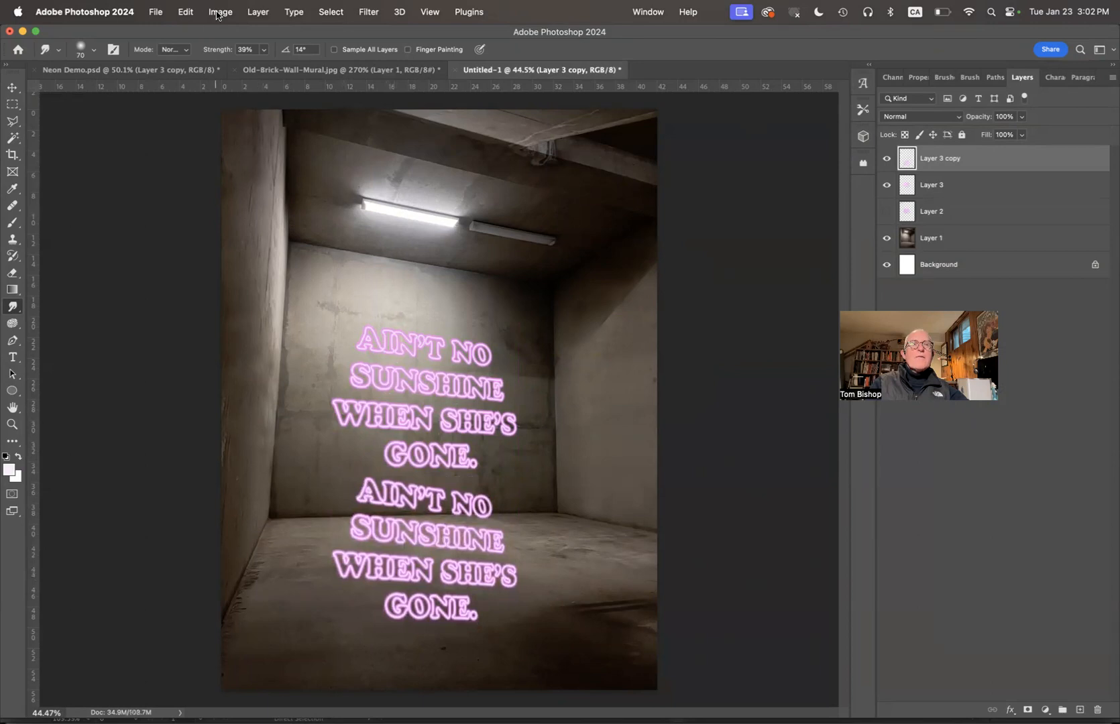
Step: Flip the duplicate text vertically and move it down onto the floor as a reflection of the wall sign
click(188, 13)
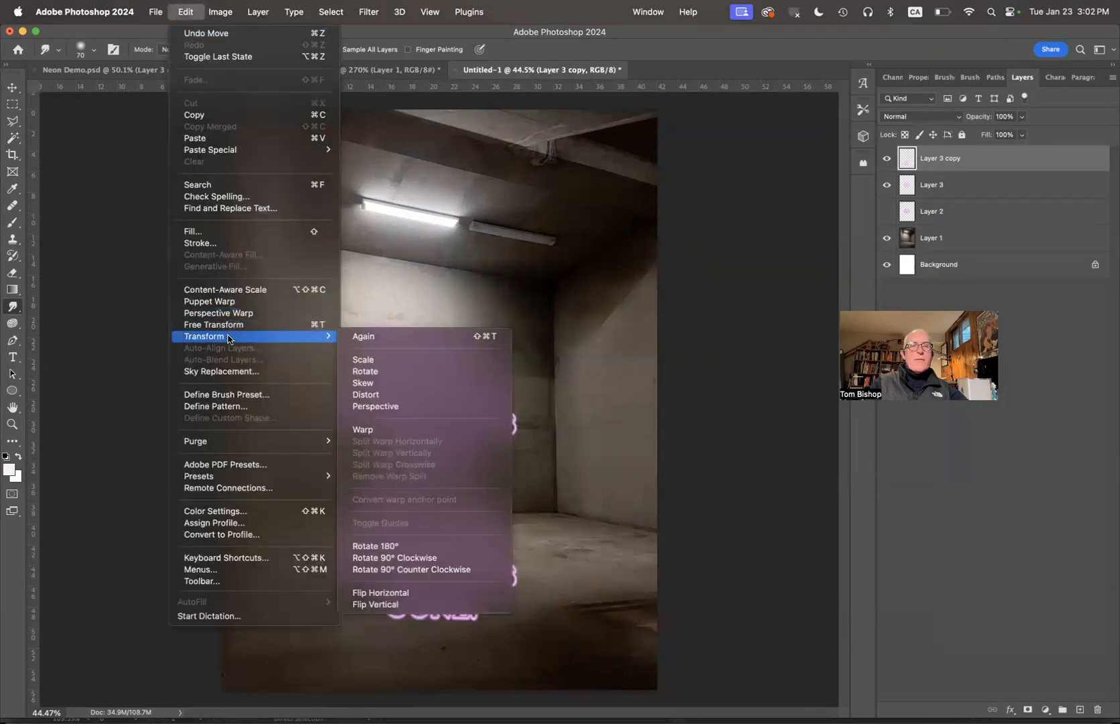
mouse_move(330, 337)
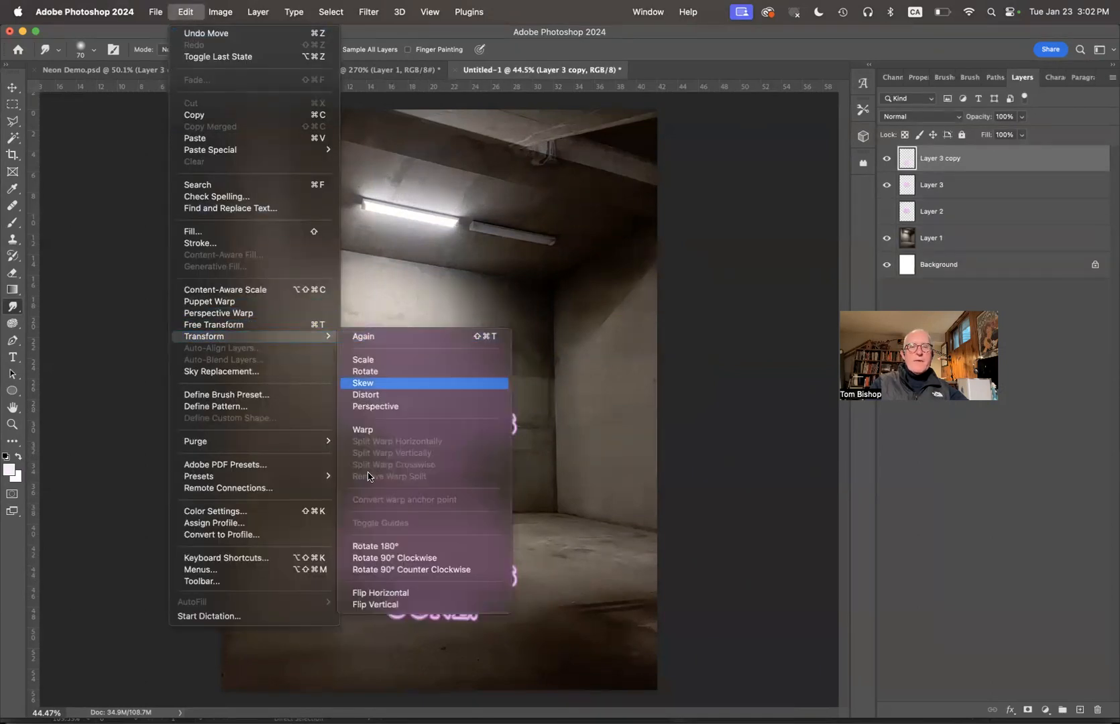
click(380, 605)
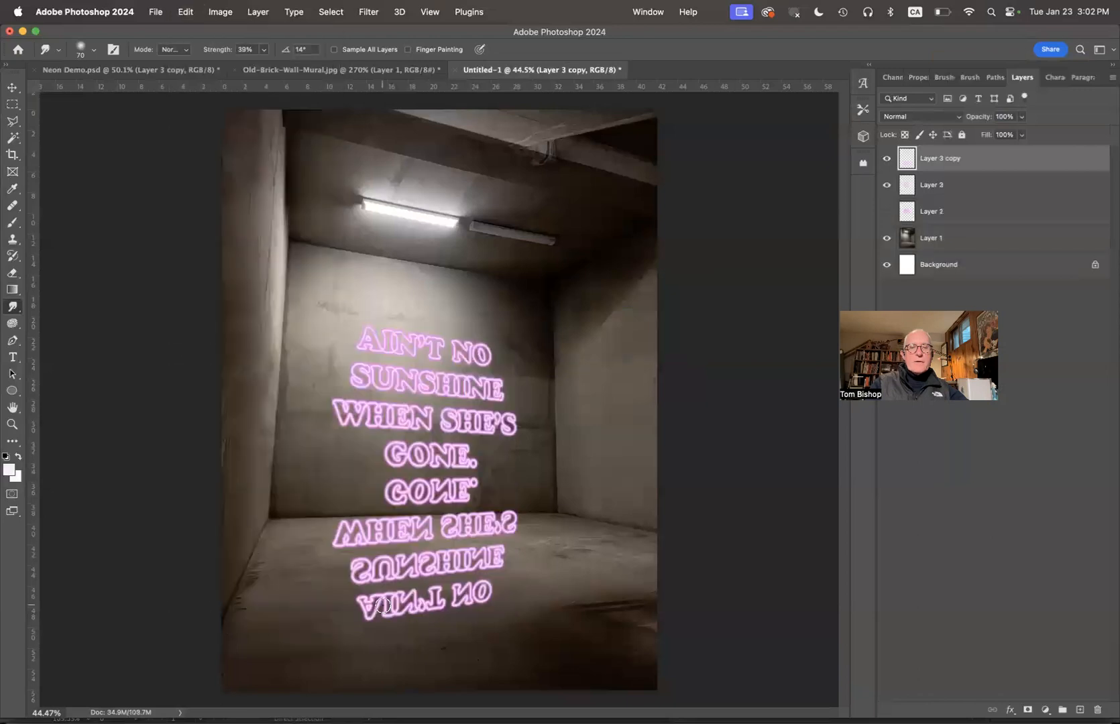
mouse_move(447, 502)
mouse_down()
mouse_move(440, 550)
mouse_move(446, 466)
mouse_move(443, 530)
mouse_move(414, 572)
mouse_up()
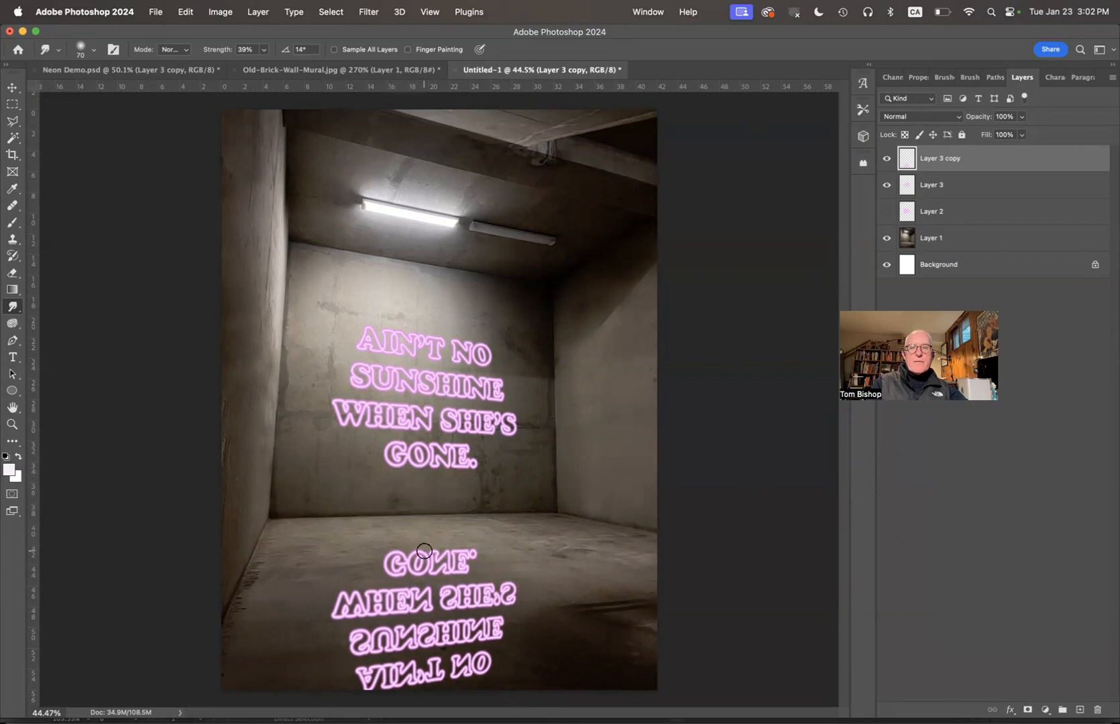
Step: Lower the opacity of the Layer 3 copy reflection to 54%
click(1022, 117)
drag(1020, 135, 994, 137)
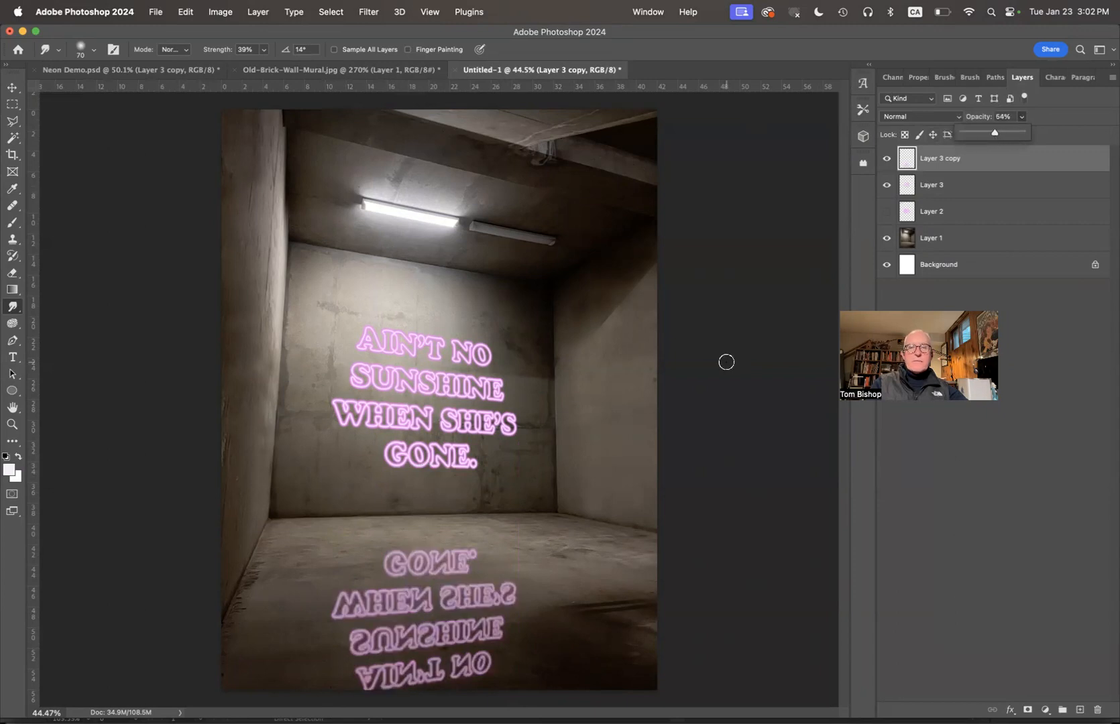
Step: Fade out the lower lines of the floor reflection with a 1000 px soft round Eraser at 58% opacity
scroll(669, 513, down, 3)
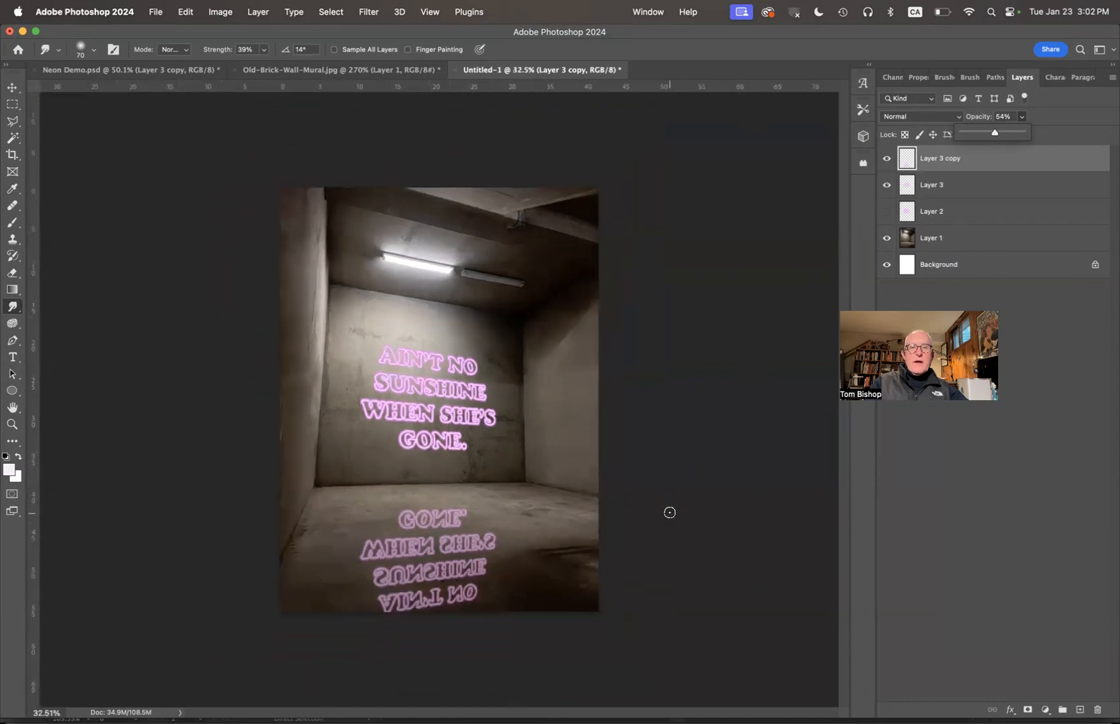
click(12, 274)
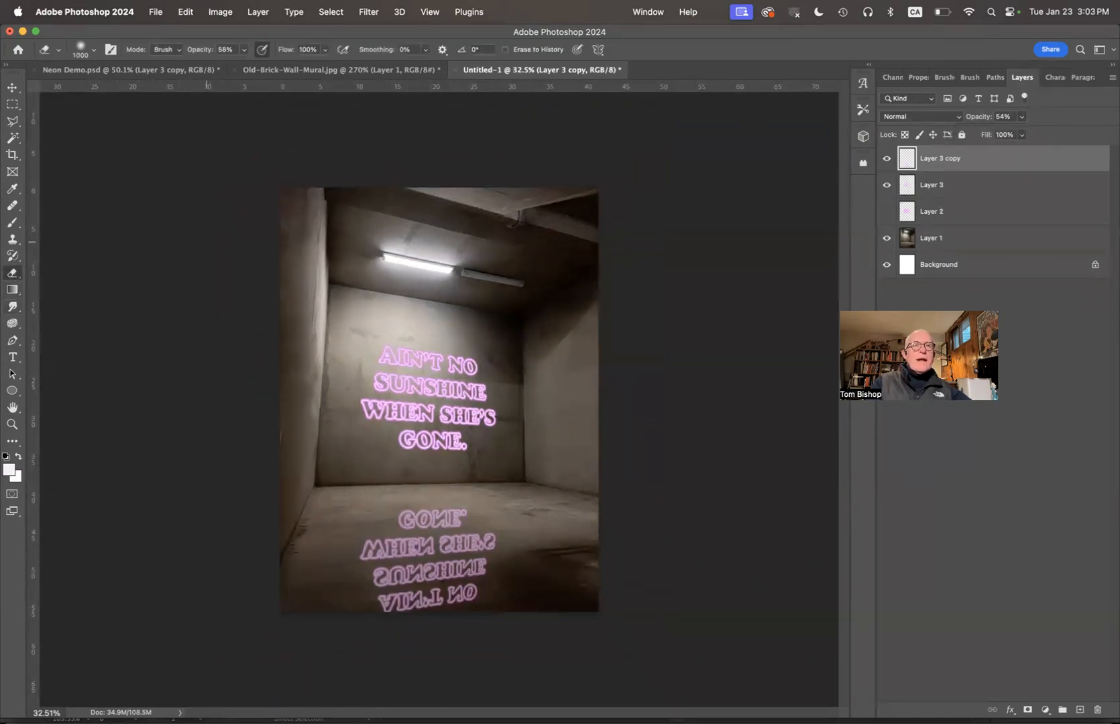
click(94, 50)
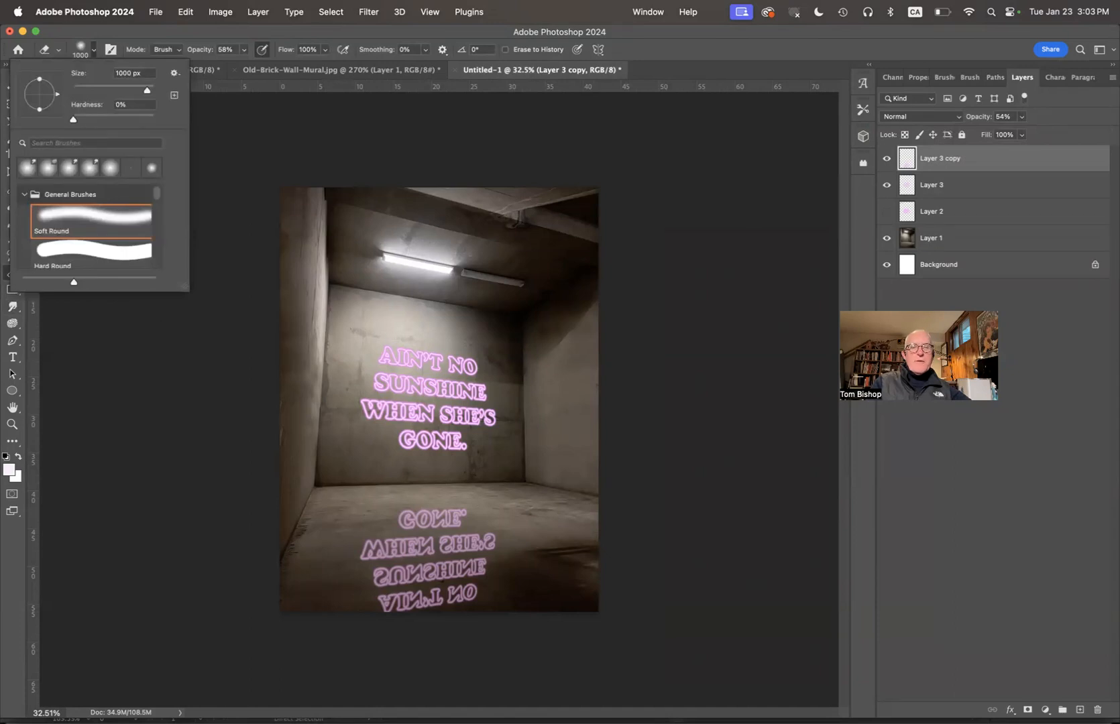
key(Return)
drag(330, 612, 561, 613)
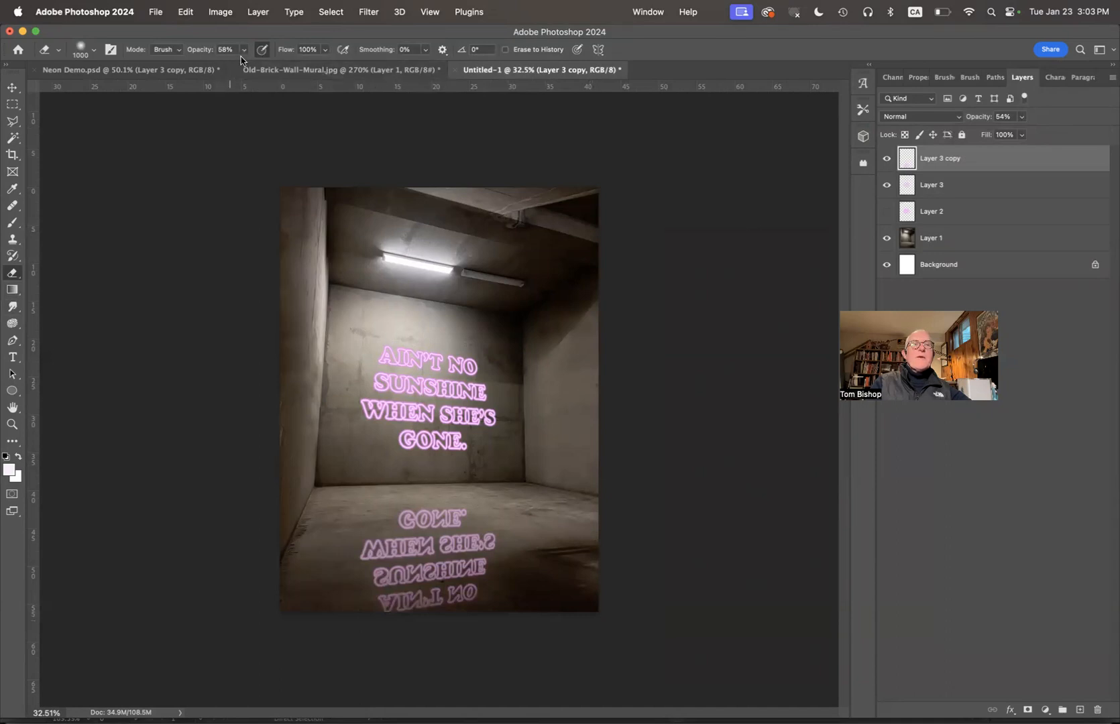
drag(300, 611, 574, 612)
click(361, 636)
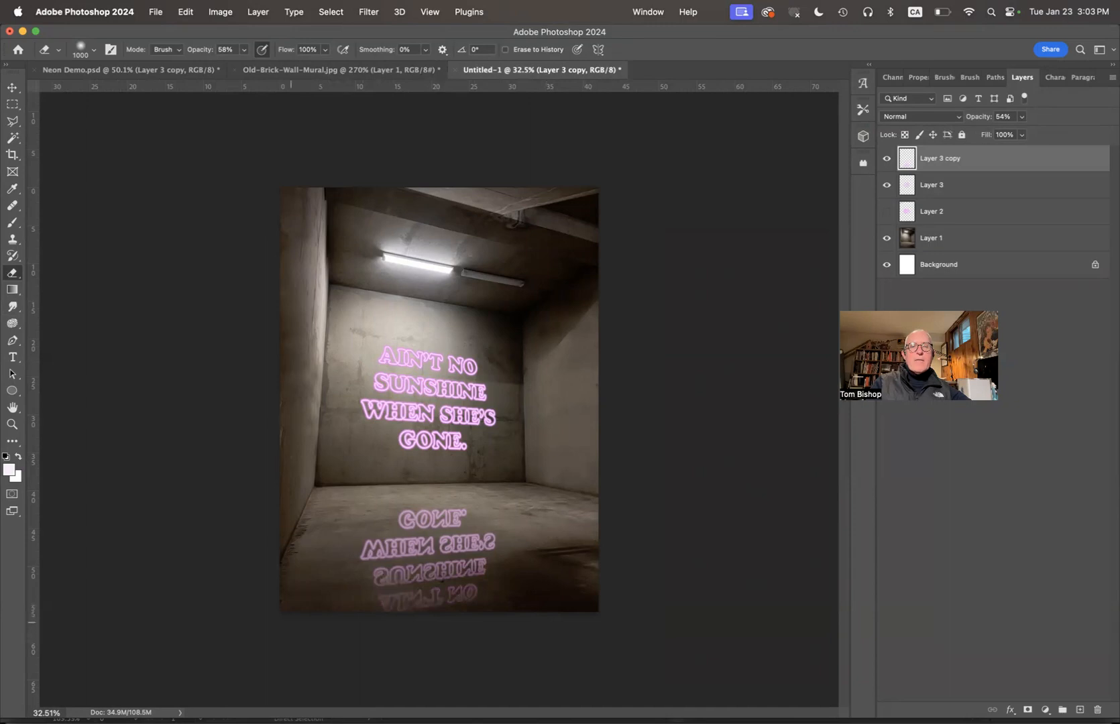
drag(365, 628, 424, 608)
click(328, 609)
scroll(737, 560, down, 2)
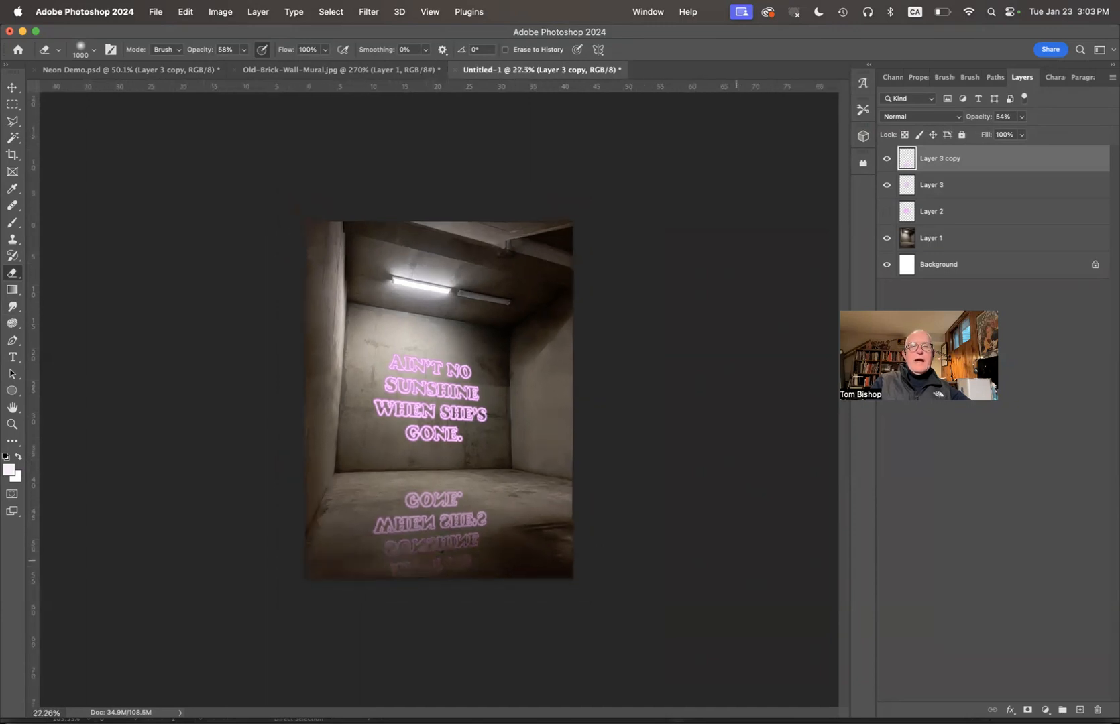
Step: Darken the room on Layer 1 further with Levels, setting the midtones to 0.66
click(959, 240)
key(super+l)
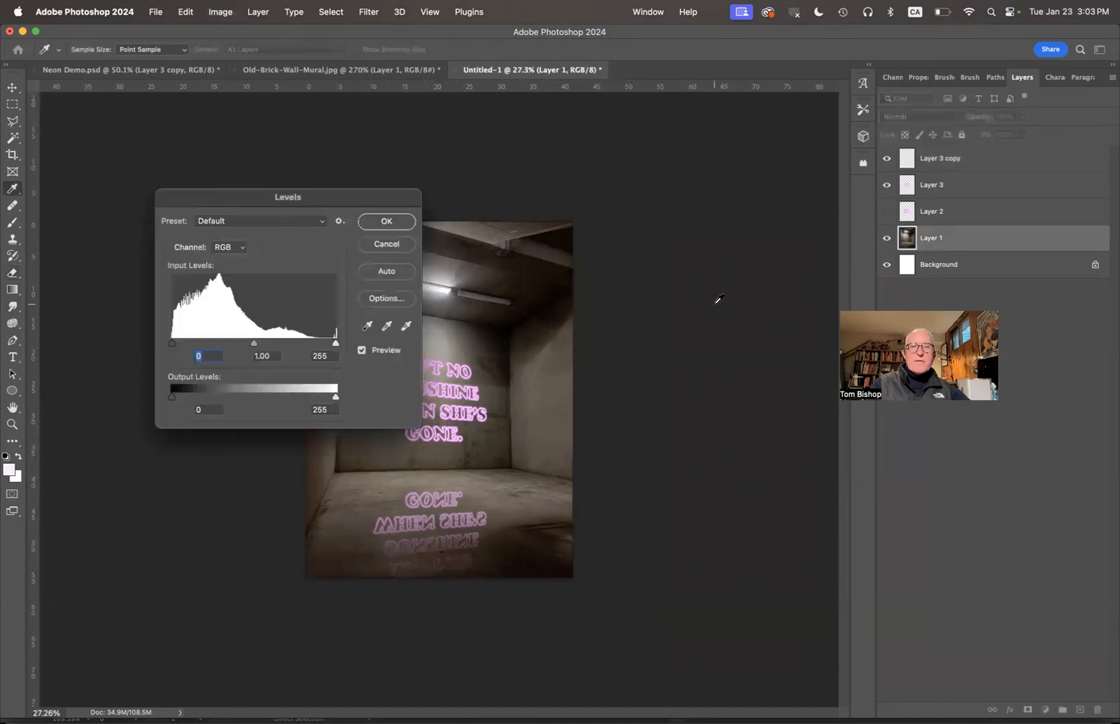
drag(253, 343, 275, 346)
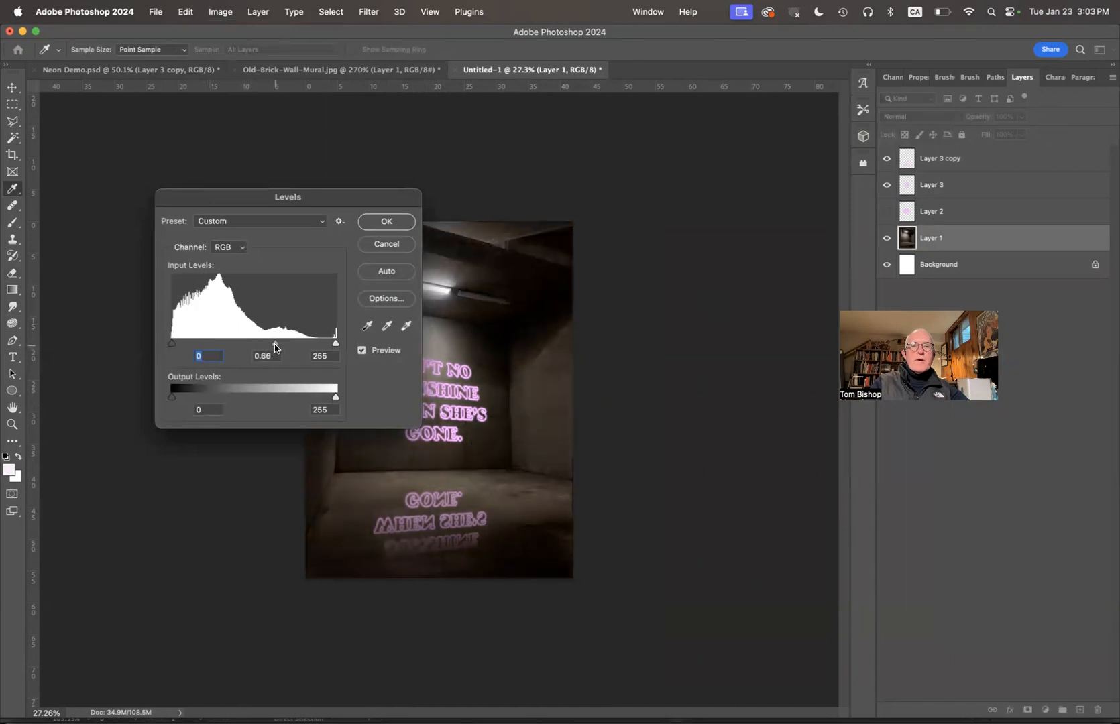
click(395, 222)
key(e)
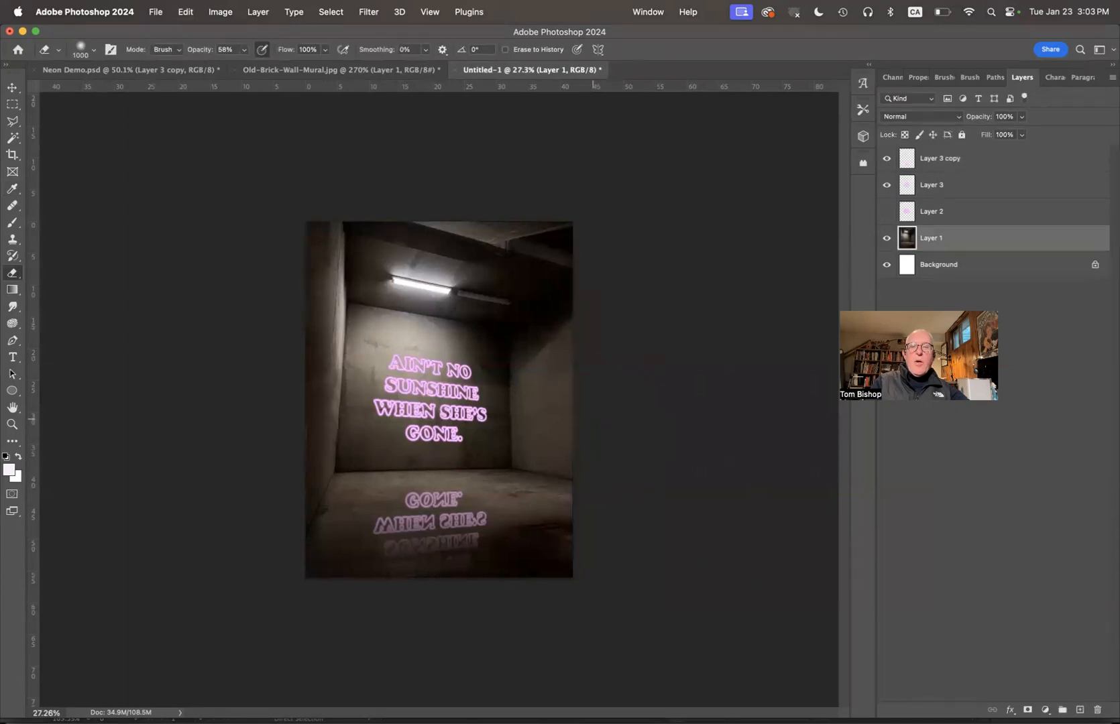
Step: Examine the whole composition and switch to the Neon Demo.psd document to compare it with the earlier version
key(super+0)
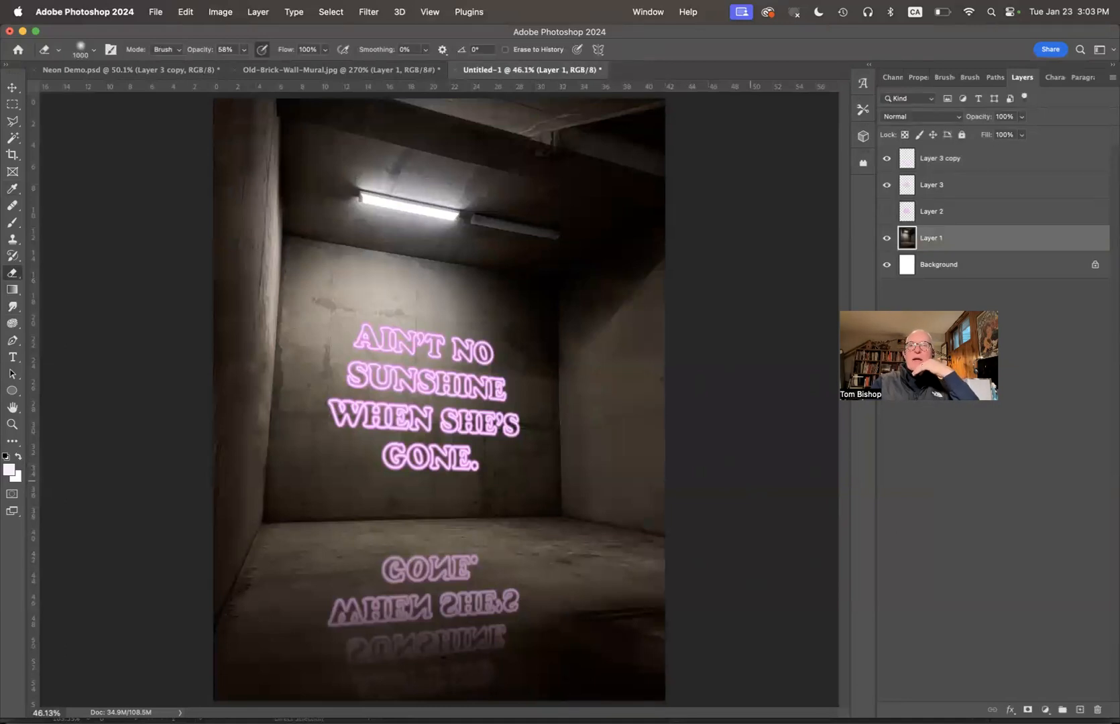
click(187, 69)
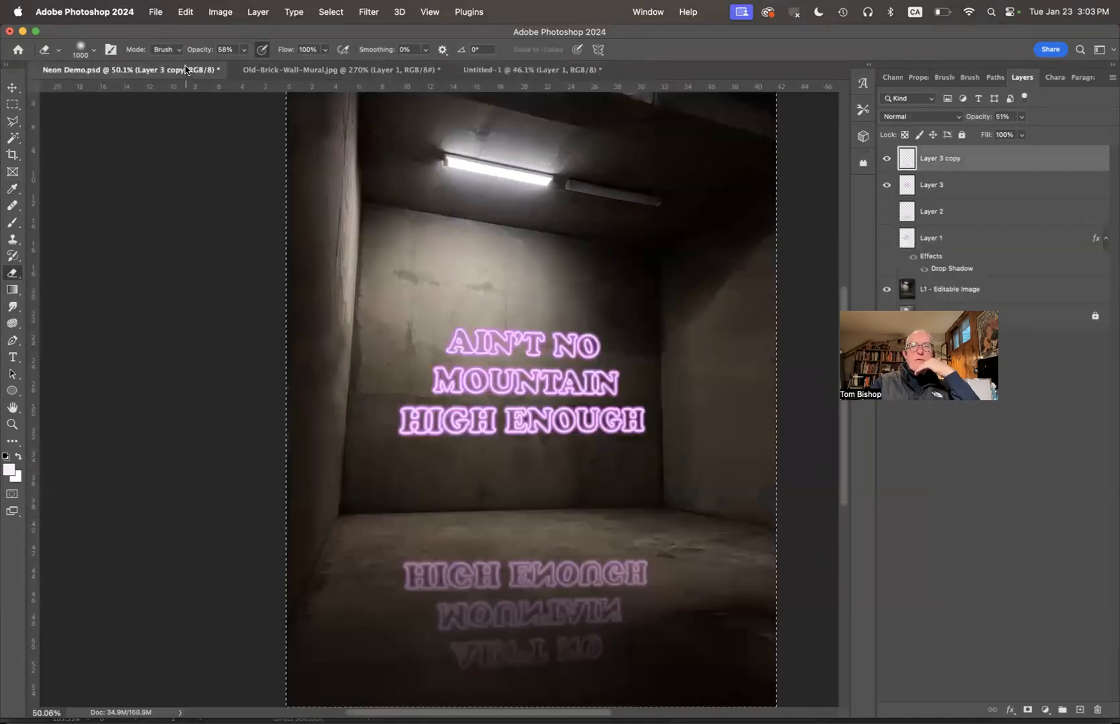